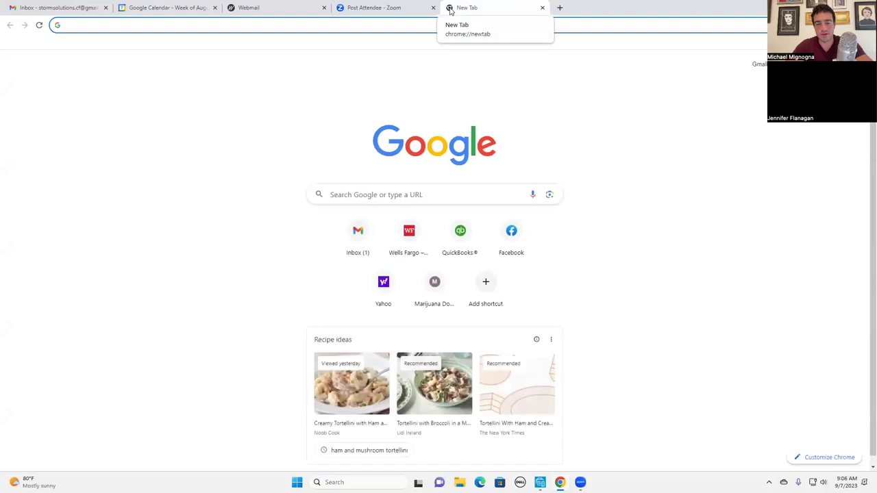
Open facebook.com in the empty tab and show the account menu to check which profile is signed in
type("facebook")
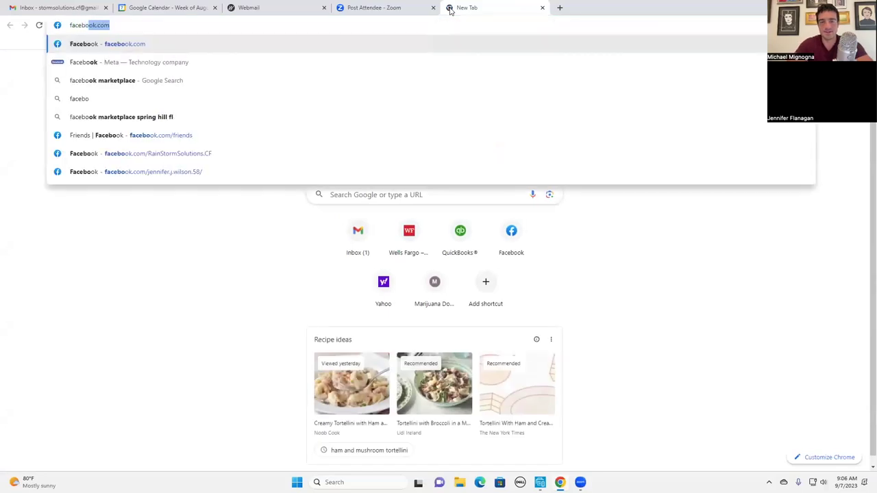
type(".com")
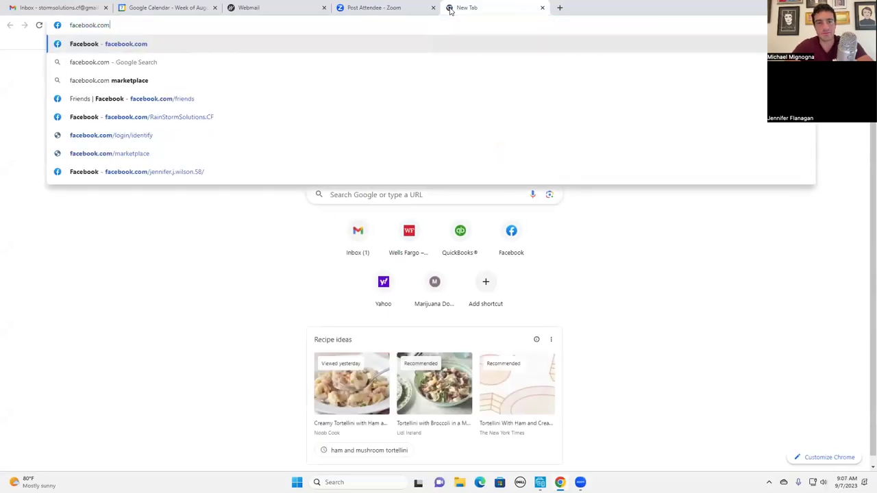
key("Return")
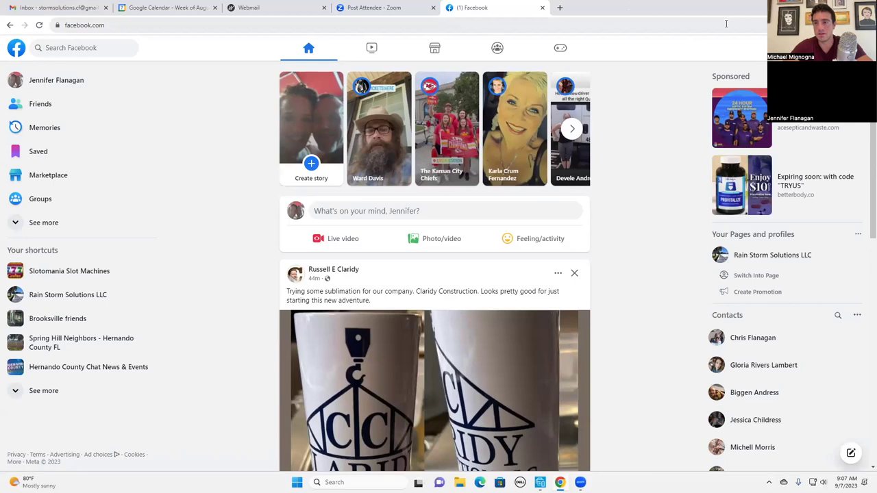
left_click(853, 47)
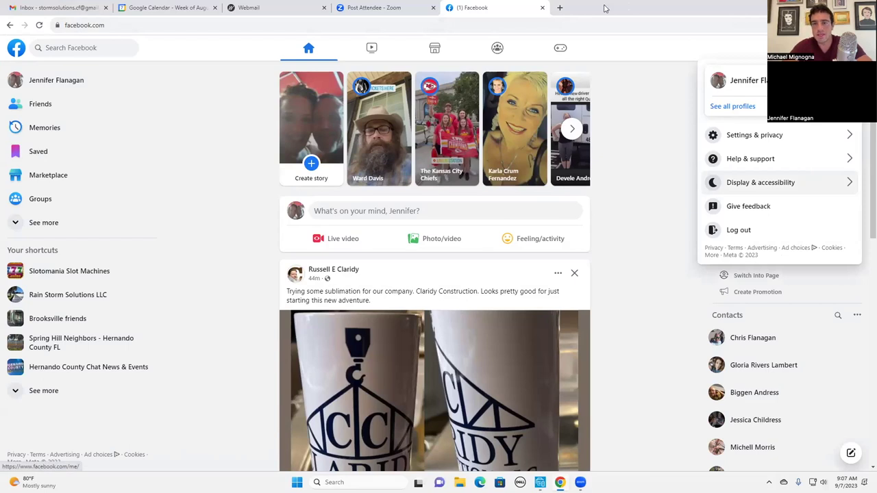
Open business.facebook.com in a new browser tab
left_click(560, 8)
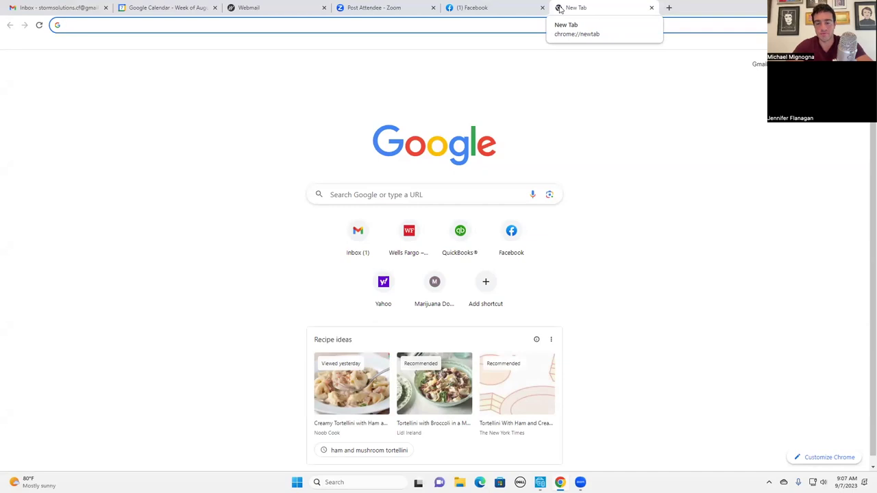
type("busine")
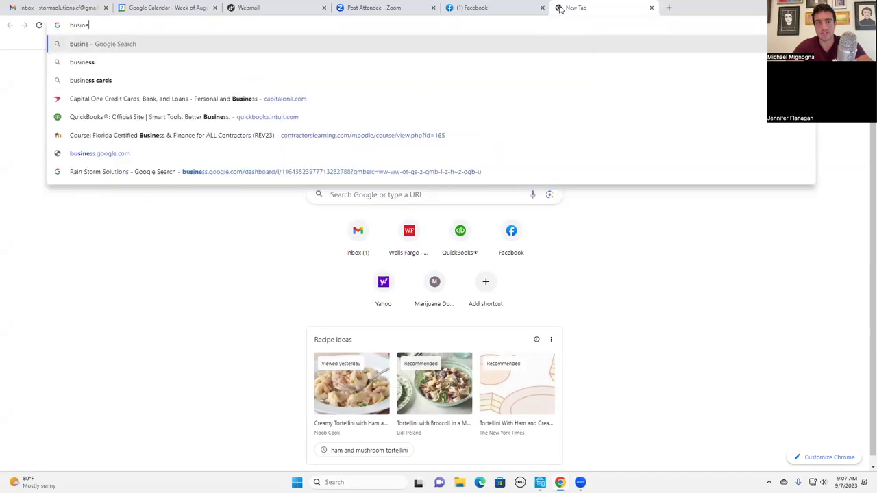
type("ss.facebook.com")
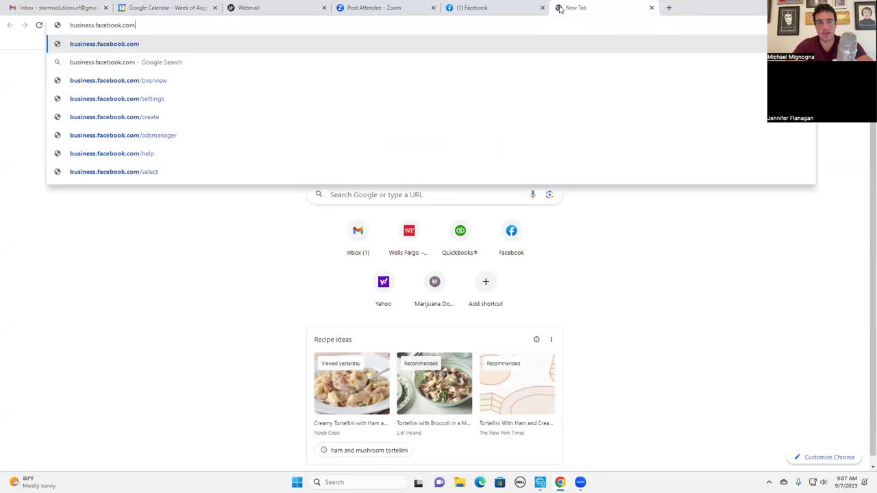
key("Return")
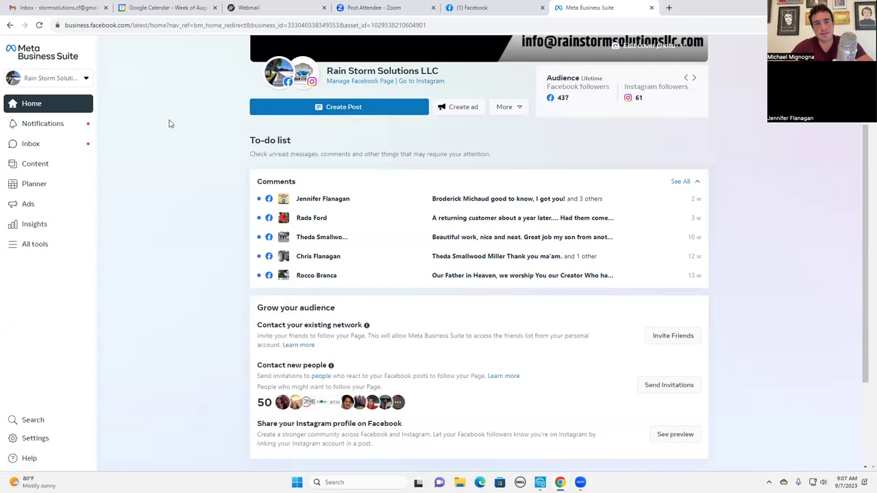
Open the settings of the Rain Storm Solutions LLC business account and continue to its full Business settings
left_click(74, 79)
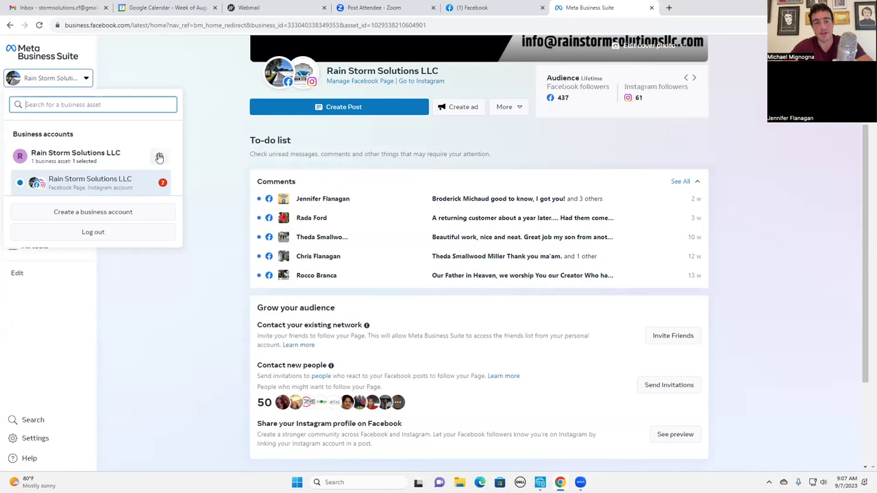
left_click(159, 157)
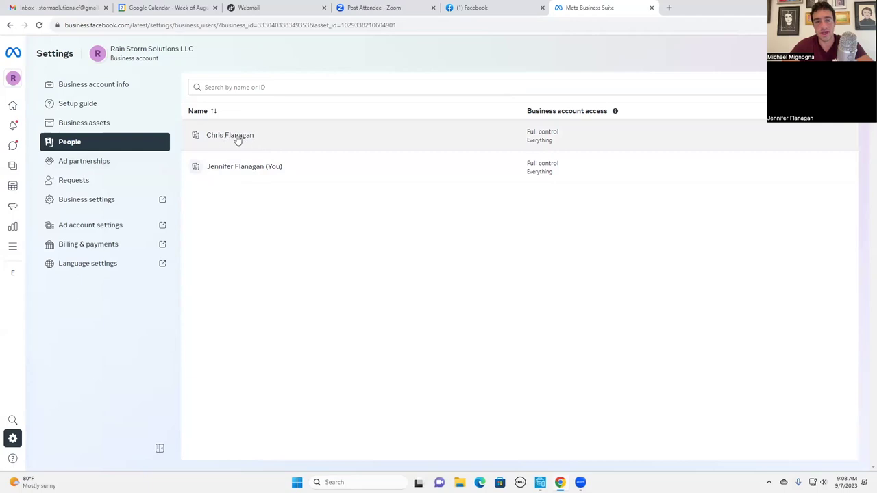
left_click(104, 203)
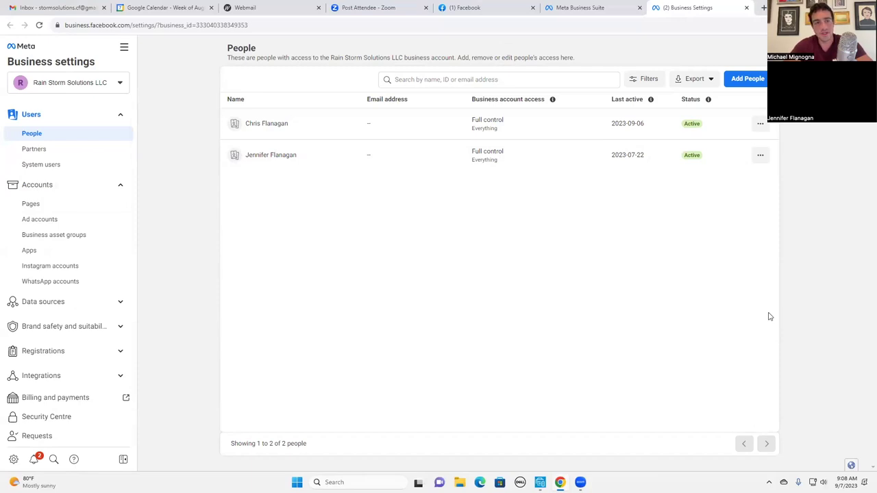
Review the business's Partners, System users, Pages, Ad accounts and Pixels settings
left_click(41, 151)
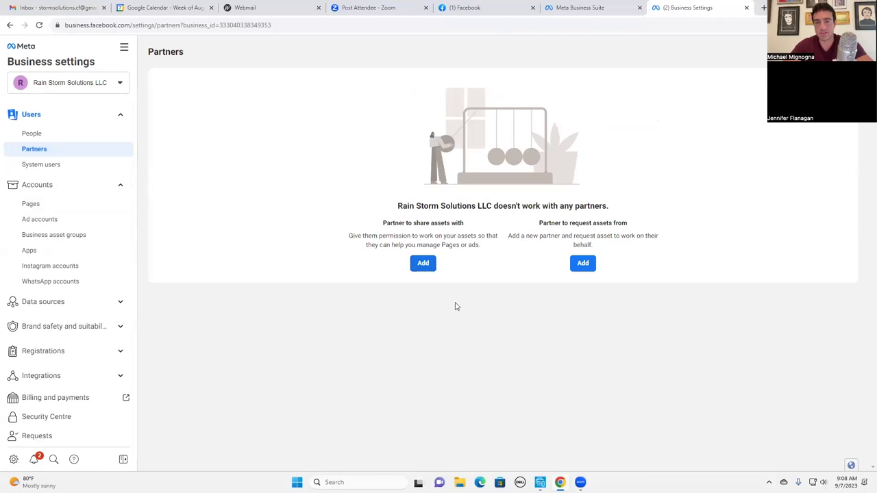
left_click(48, 166)
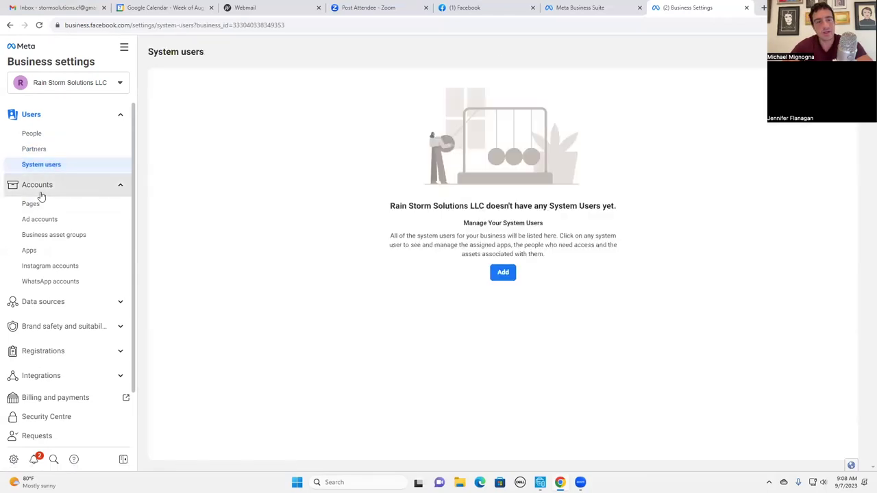
left_click(32, 204)
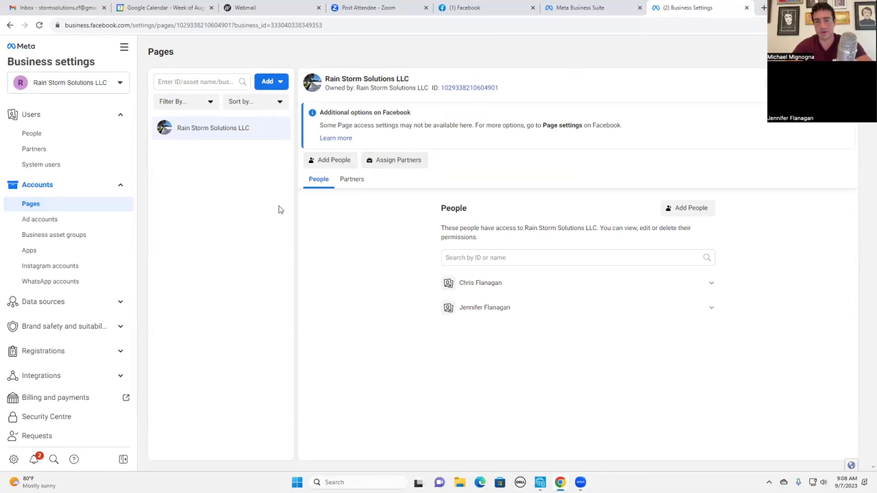
left_click(49, 222)
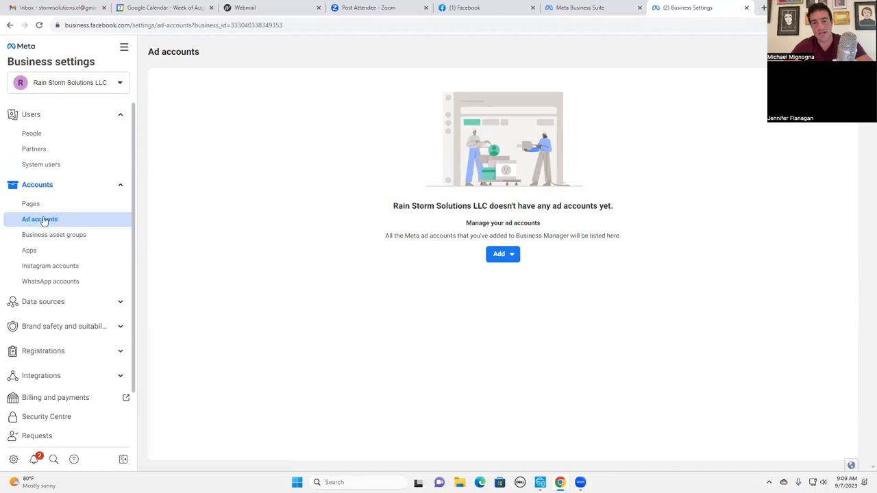
left_click(55, 303)
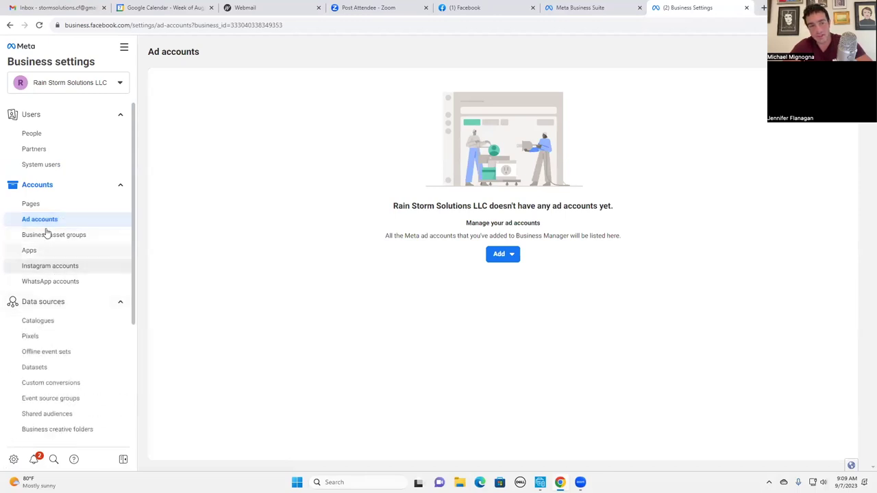
left_click(51, 338)
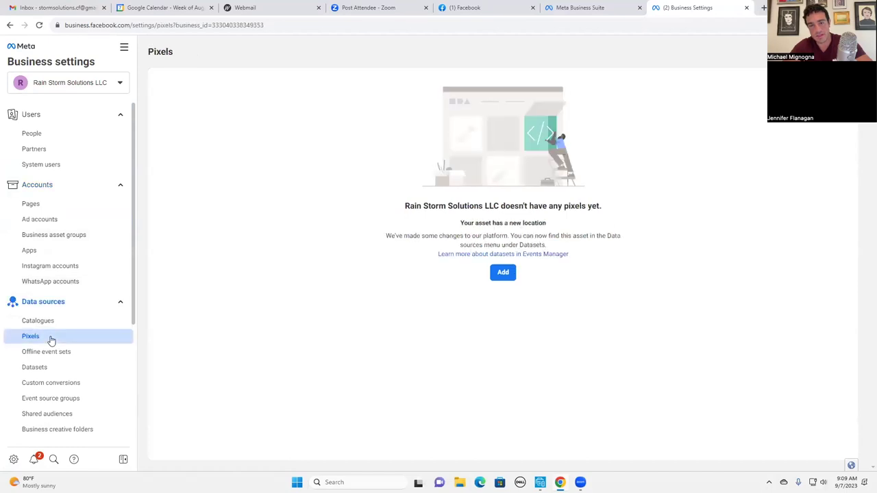
scroll(51, 340, "down", 3)
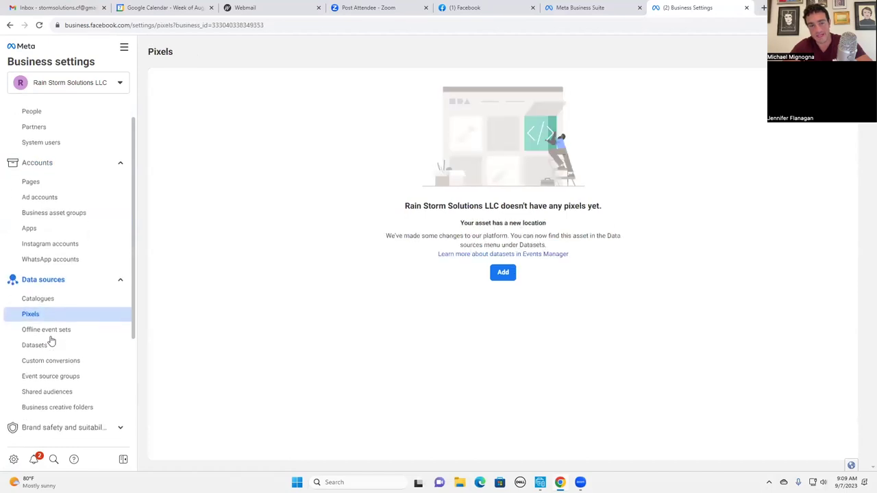
scroll(51, 339, "down", 1)
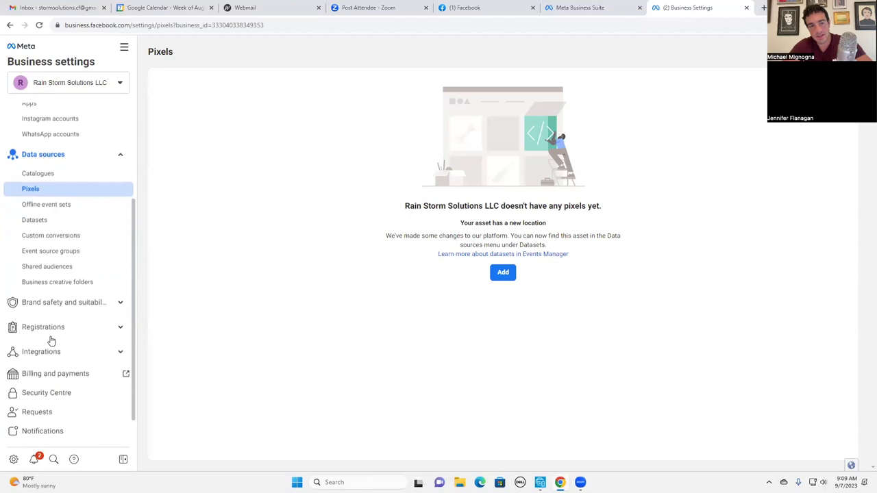
Examine the brand safety options, the Security Centre and the Business info page down to the My Info section
left_click(75, 304)
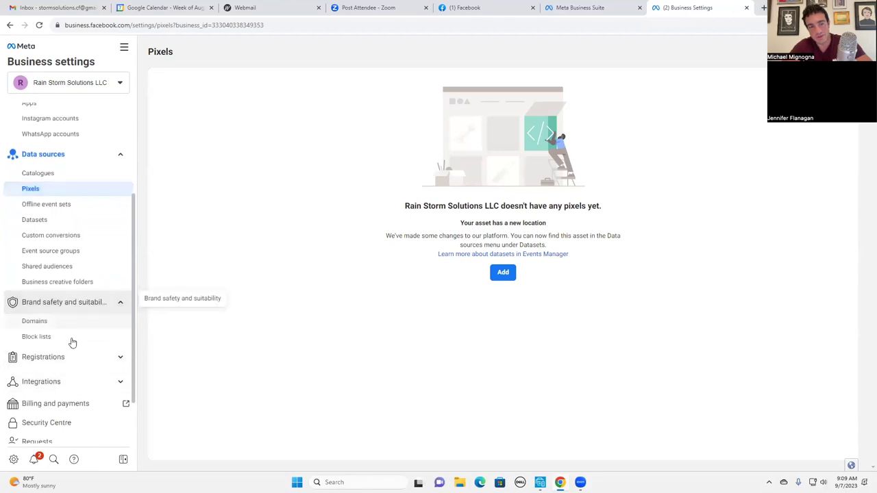
scroll(73, 356, "down", 2)
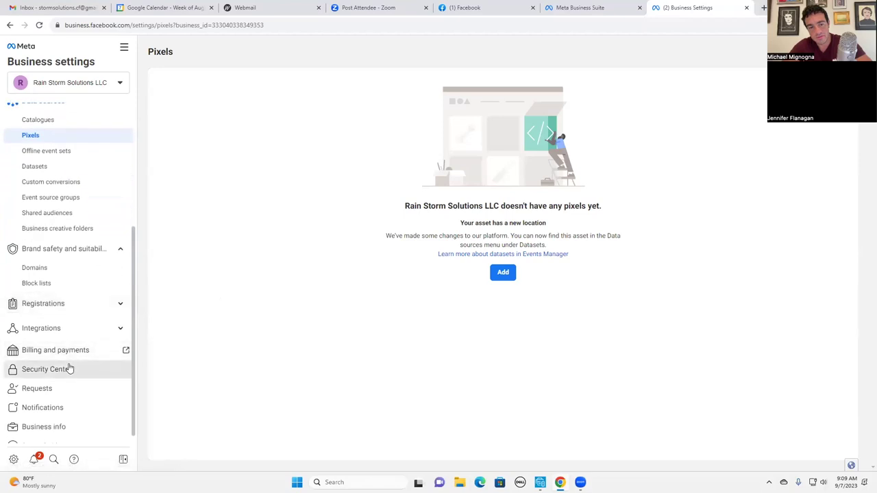
left_click(69, 370)
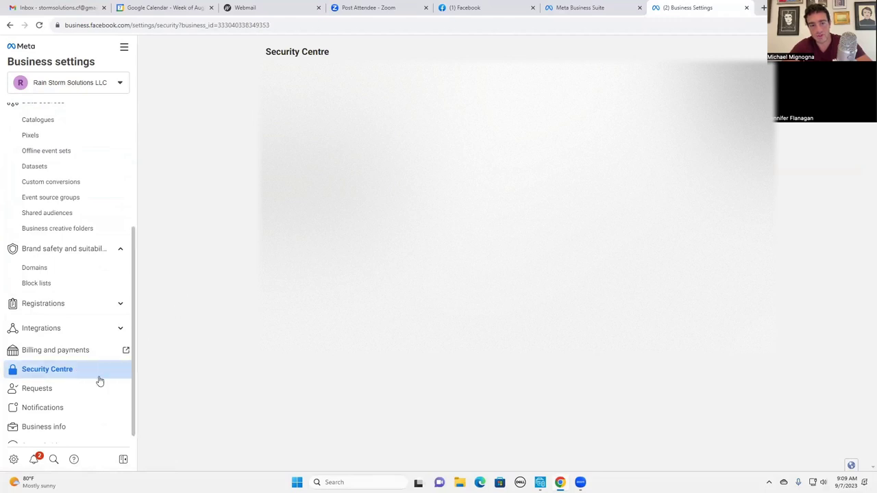
scroll(98, 379, "down", 1)
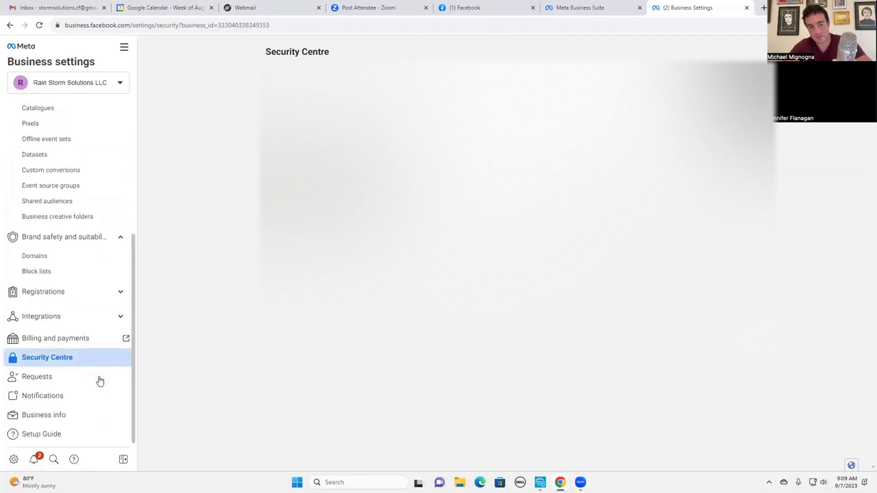
left_click(57, 417)
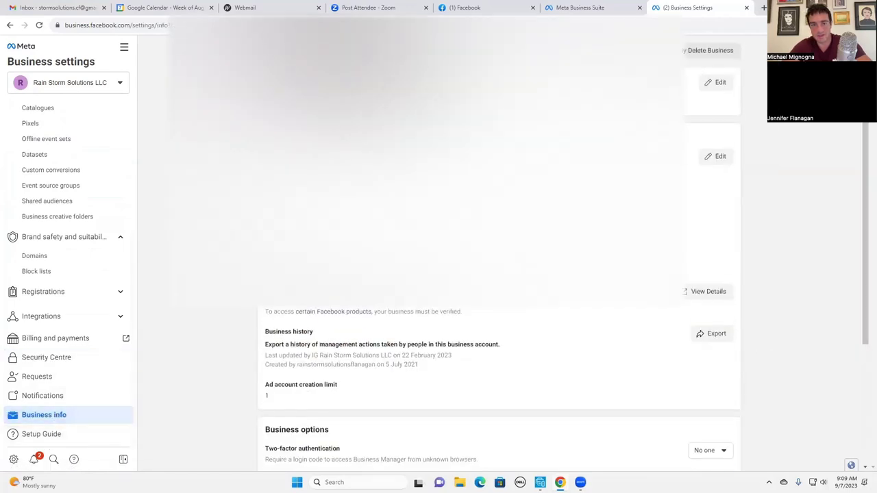
scroll(443, 258, "down", 2)
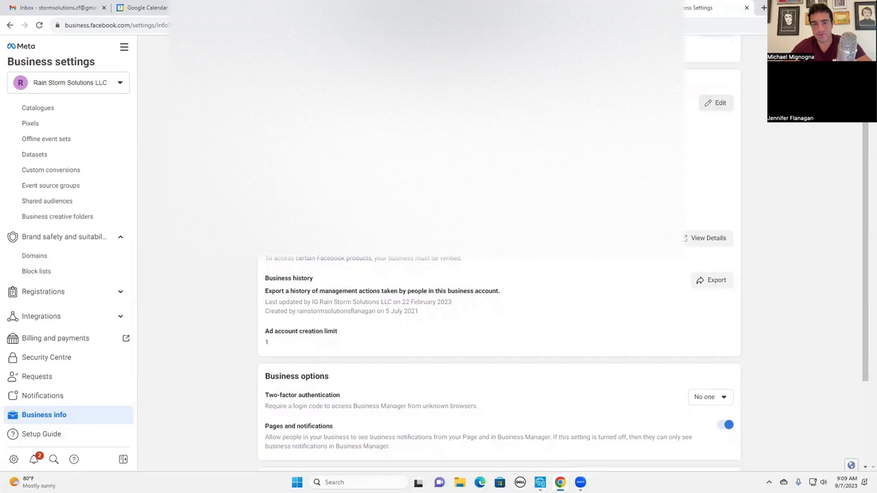
scroll(445, 237, "down", 1)
scroll(445, 238, "down", 2)
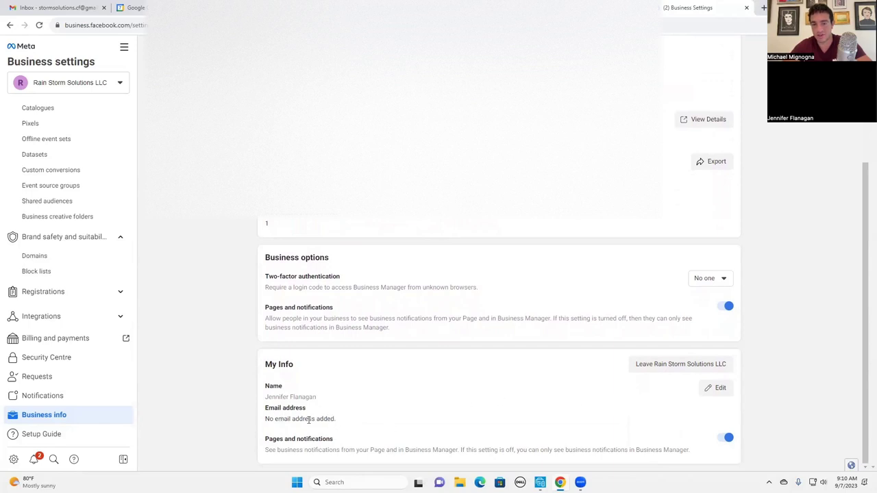
Start creating a new ad account for the business and name it "Rain Storm Solutions LLC Ad Account"
scroll(134, 300, "up", 3)
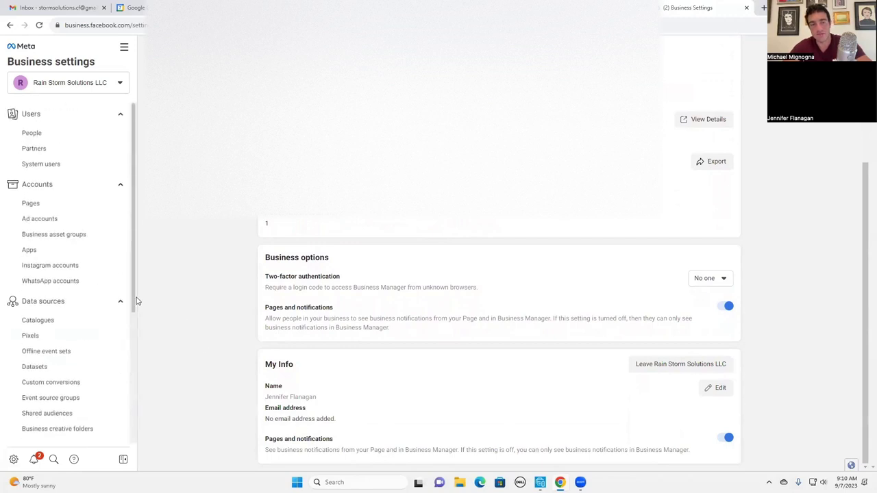
left_click(42, 221)
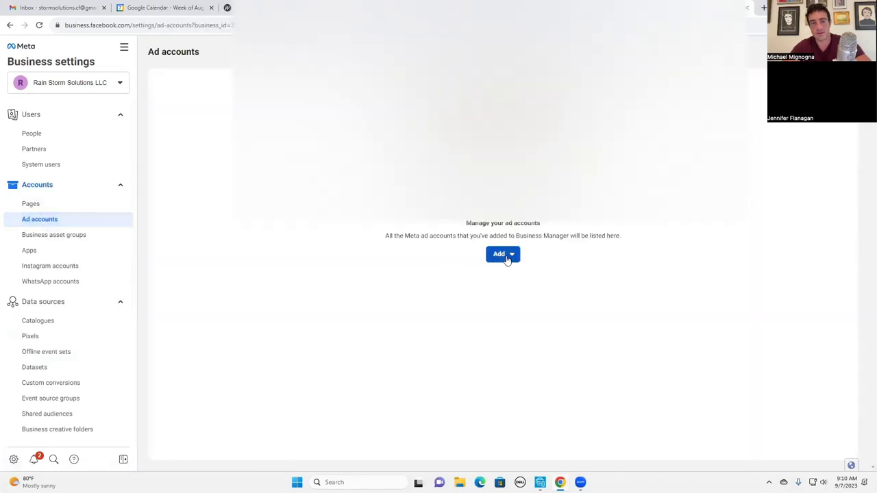
left_click(507, 259)
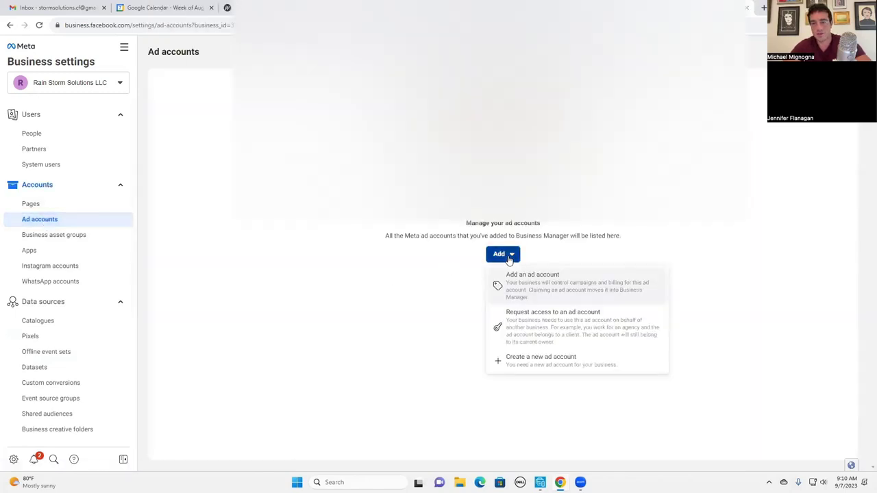
left_click(535, 360)
left_click(370, 264)
type("Rain")
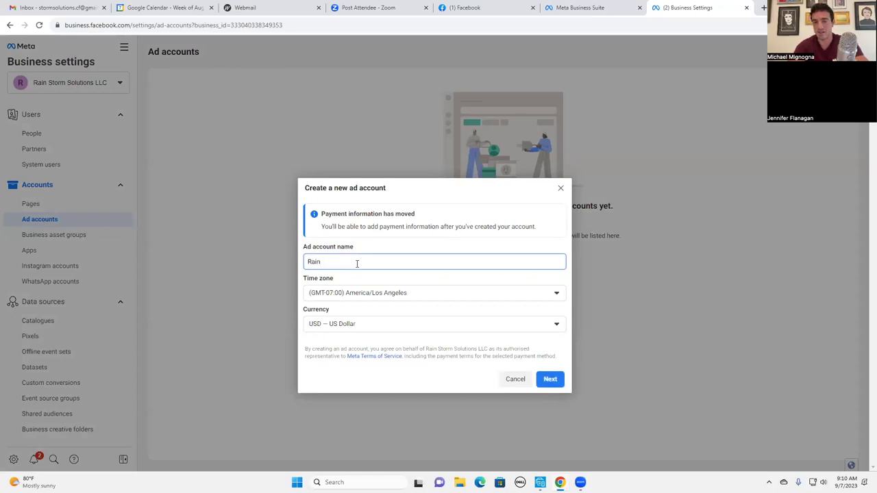
type(" Storm ")
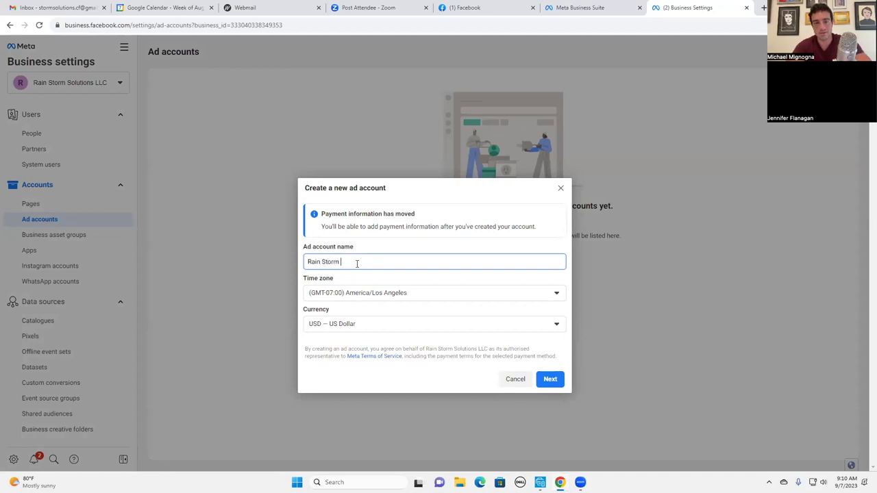
type("Solutions LLC A")
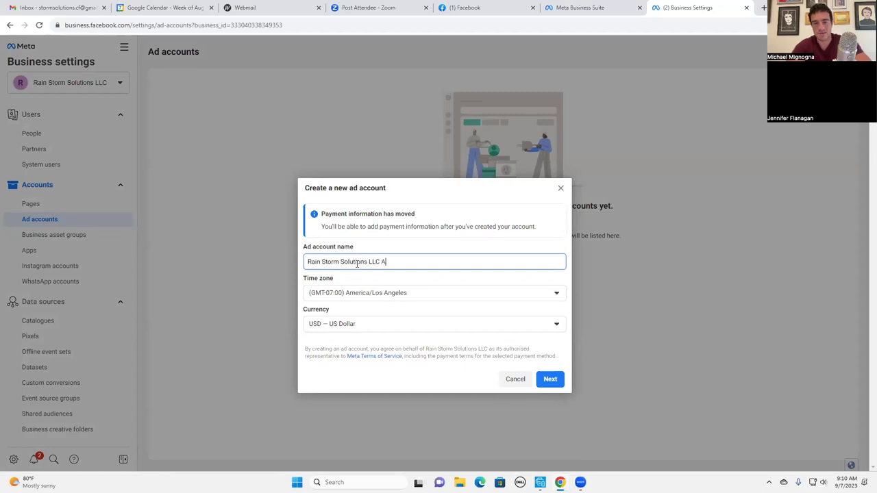
type("d Account")
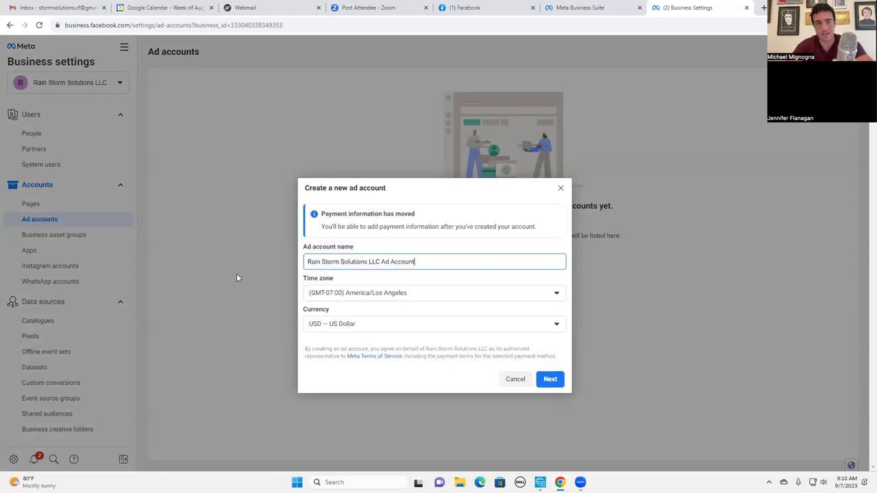
Set the new ad account's time zone to (GMT-04:00) America/New York
left_click(408, 293)
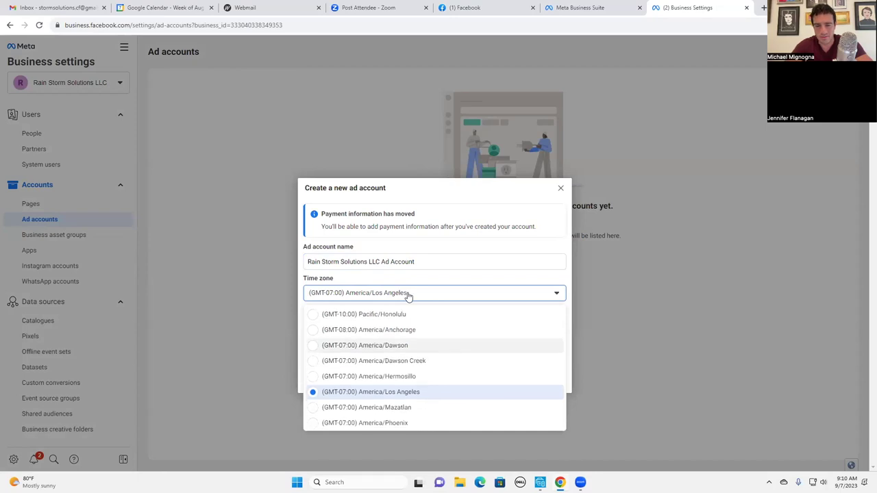
scroll(425, 353, "up", 1)
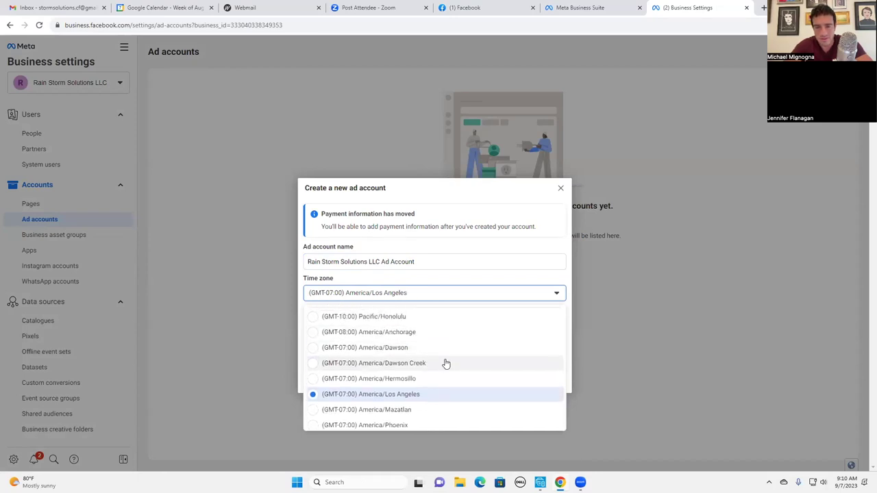
scroll(442, 356, "down", 5)
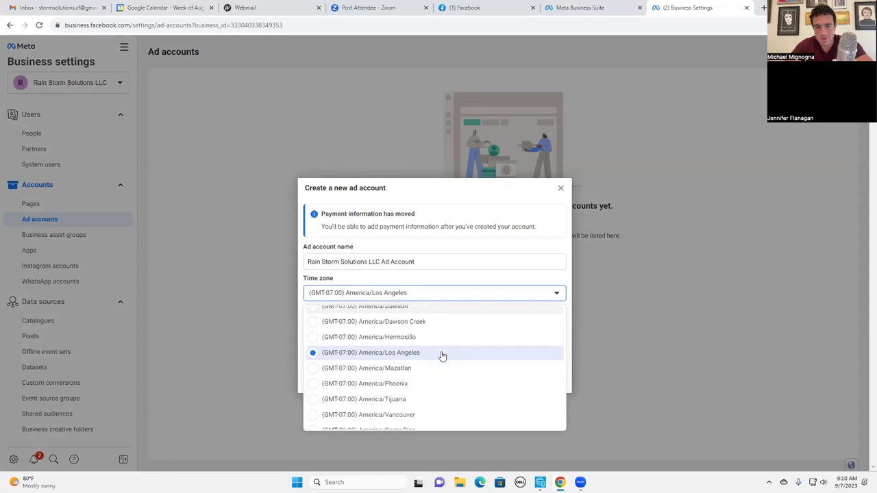
scroll(442, 357, "down", 6)
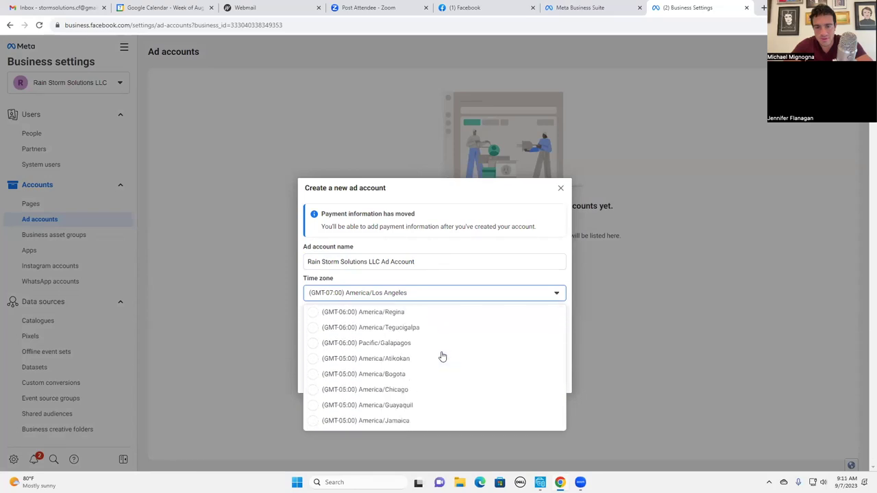
scroll(442, 357, "down", 6)
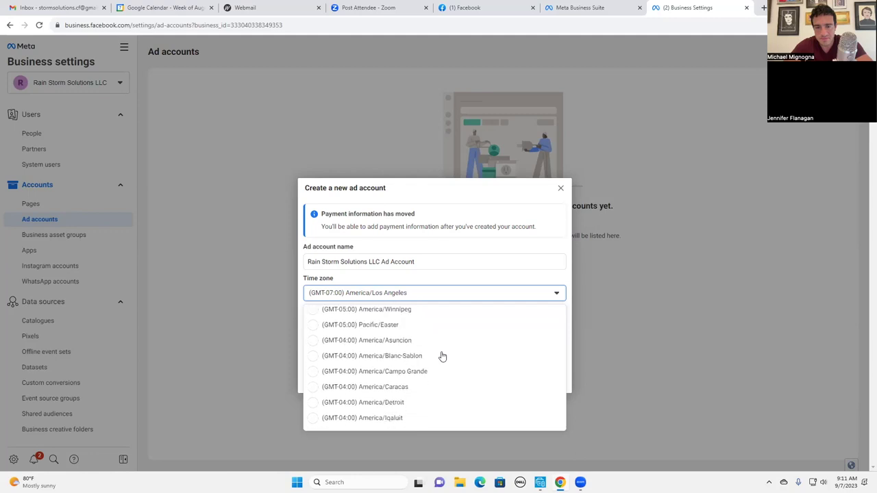
scroll(442, 356, "down", 2)
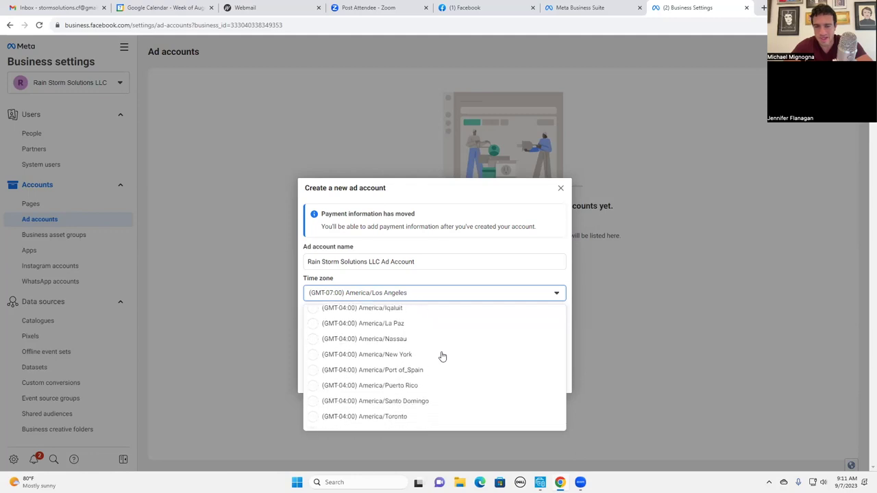
left_click(397, 354)
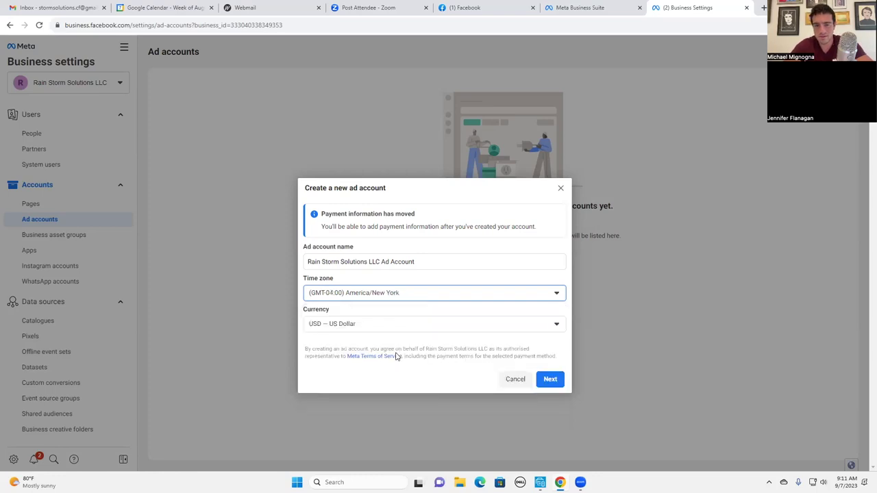
Specify that the ad account will be used for My business (Rain Storm Solutions LLC) and create it
left_click(552, 380)
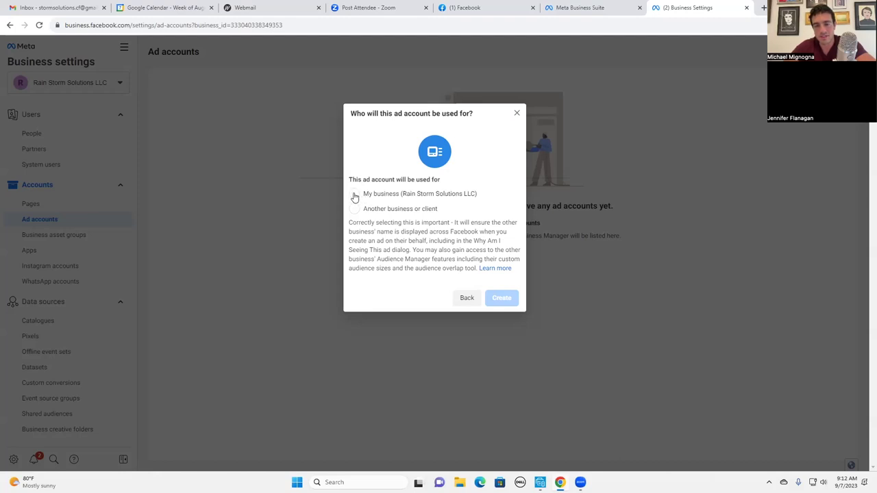
left_click(352, 196)
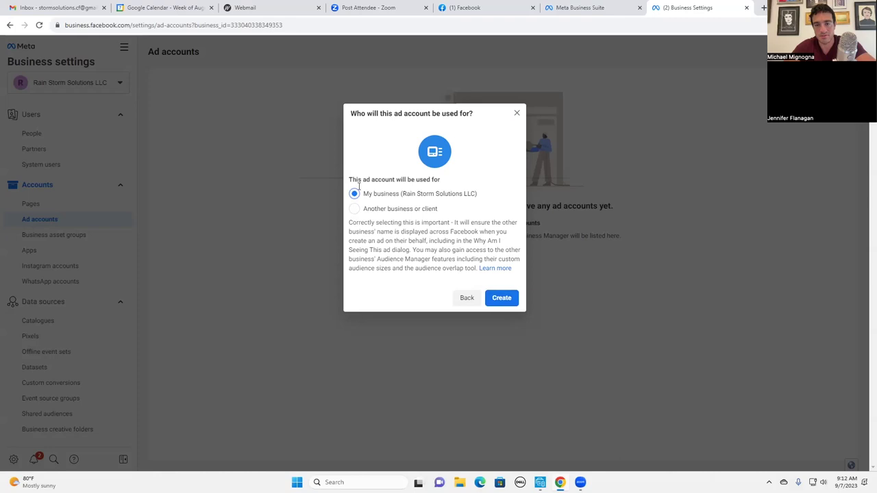
left_click(503, 300)
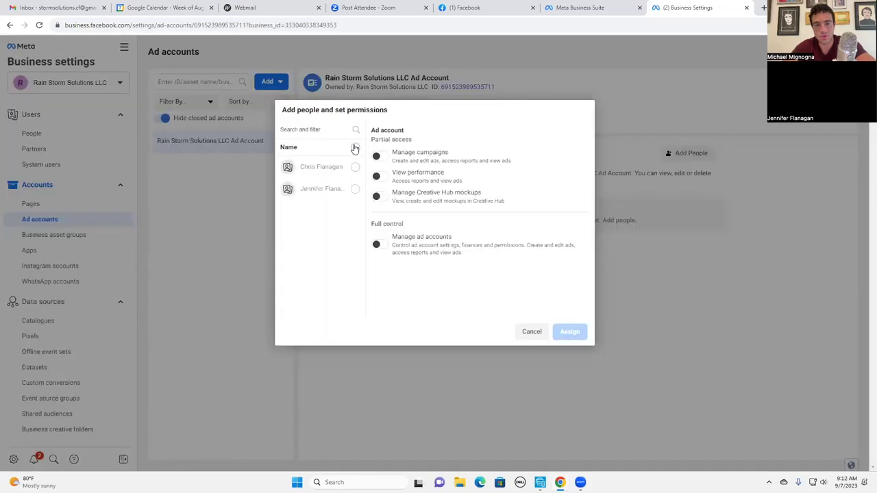
Assign both listed people to the new ad account with full control through Manage ad accounts
left_click(355, 148)
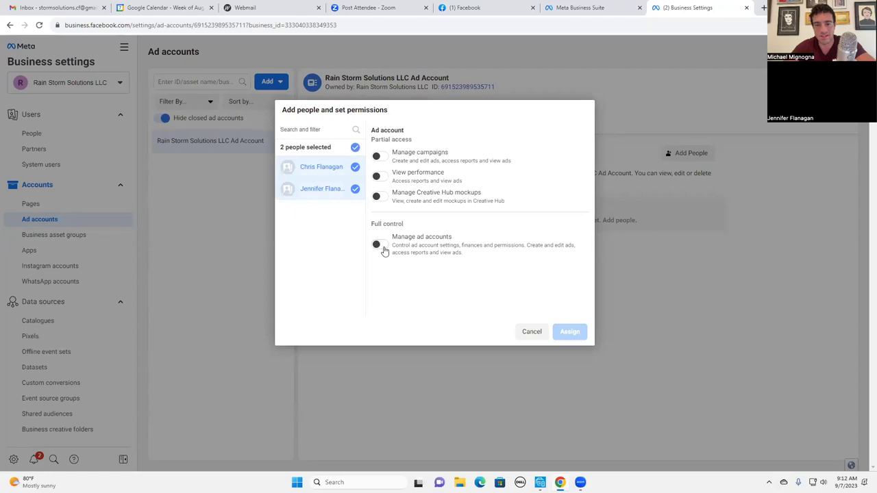
left_click(383, 247)
left_click(575, 333)
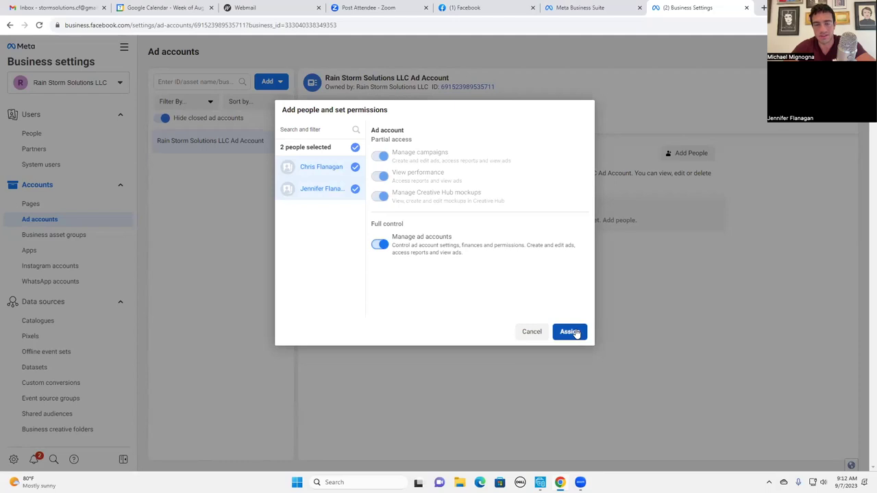
left_click(575, 333)
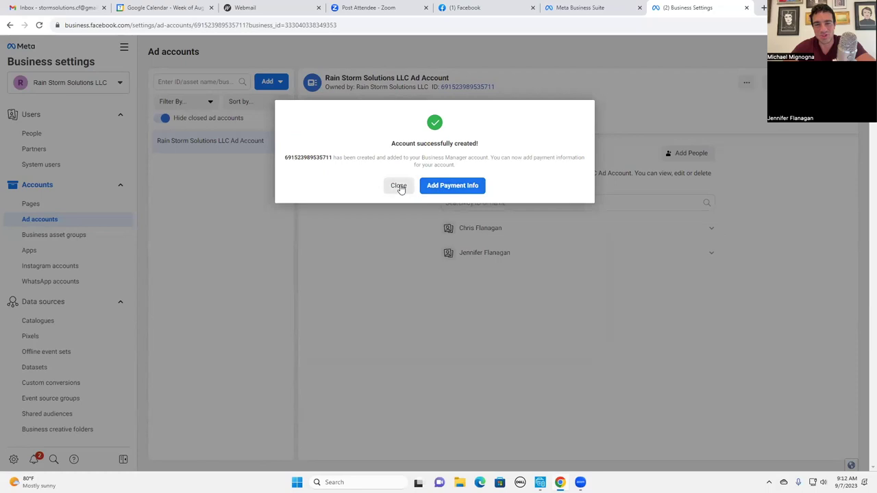
Start adding payment information to the ad account, accepting the location and currency and continuing with debit or credit card as the method
left_click(455, 186)
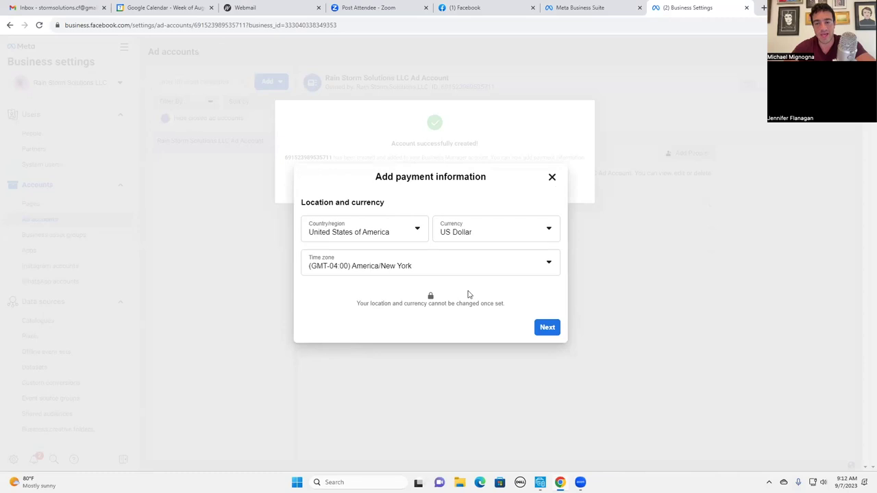
left_click(550, 330)
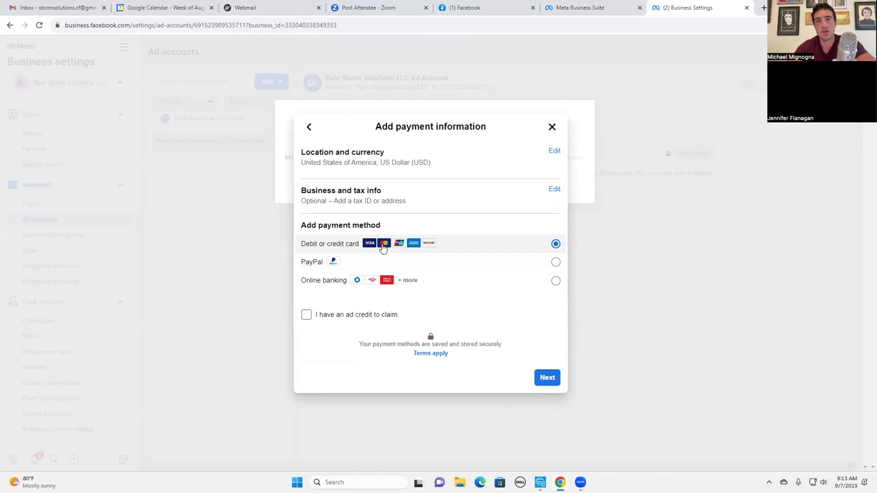
left_click(547, 378)
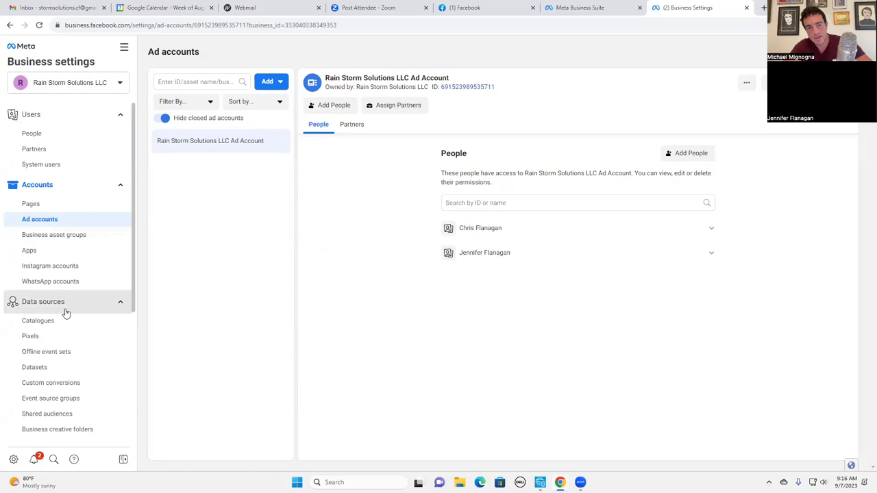
Create a pixel named "Rain Storm Solutions LLC's pixel" for the business and choose to continue managing the business instead of setting it up
left_click(57, 335)
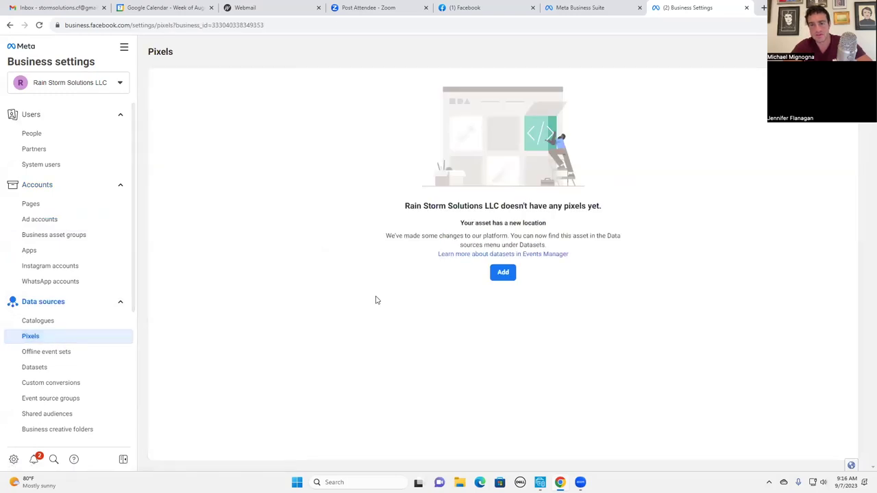
left_click(503, 273)
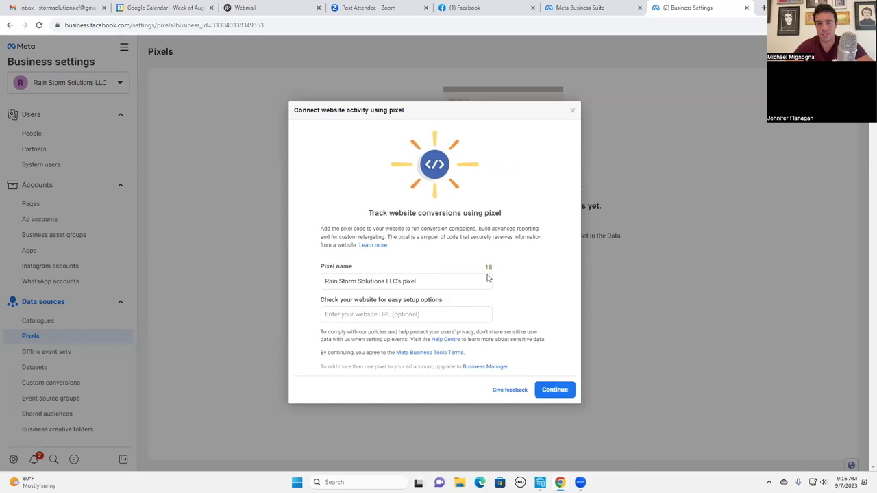
left_click(557, 393)
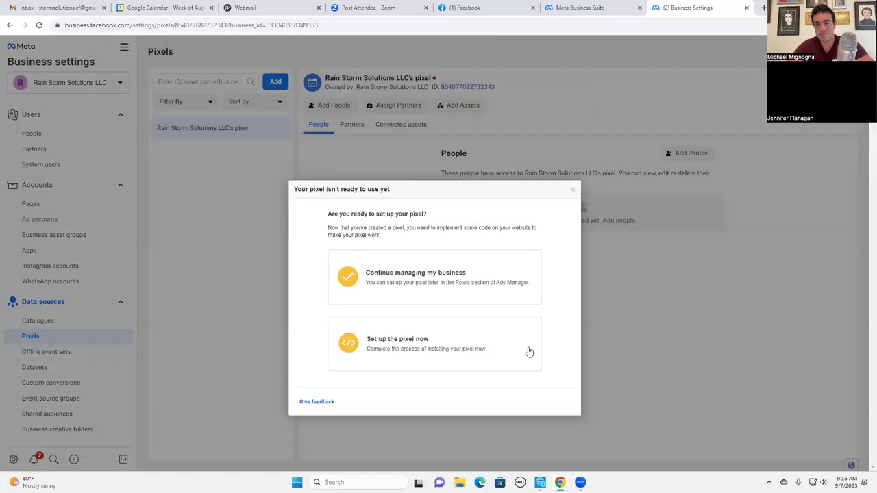
left_click(420, 276)
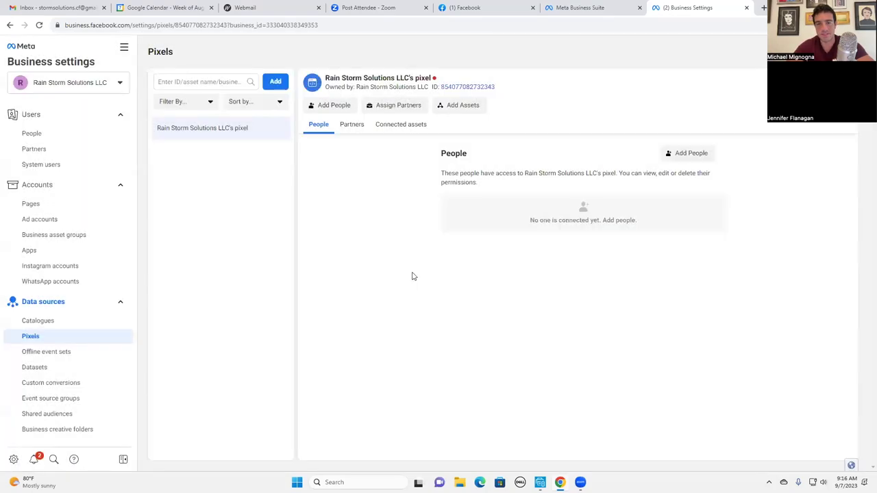
Add both listed people to the pixel with full control through Manage pixels
left_click(332, 105)
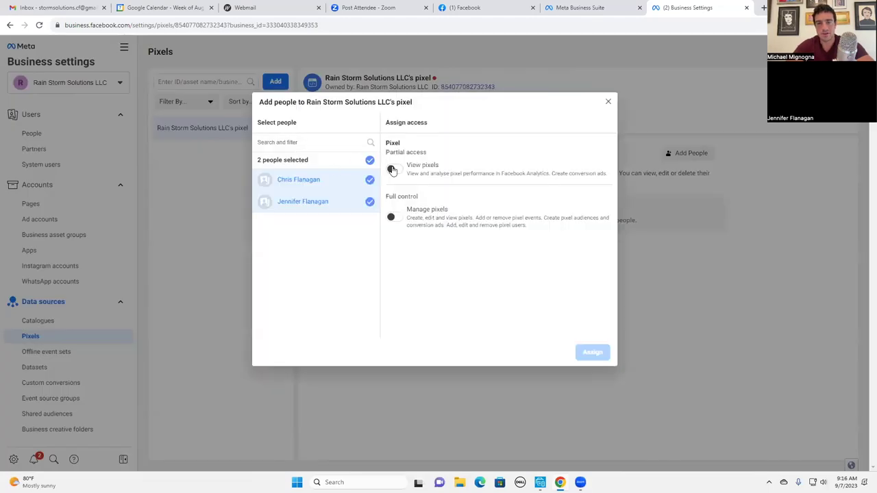
left_click(394, 218)
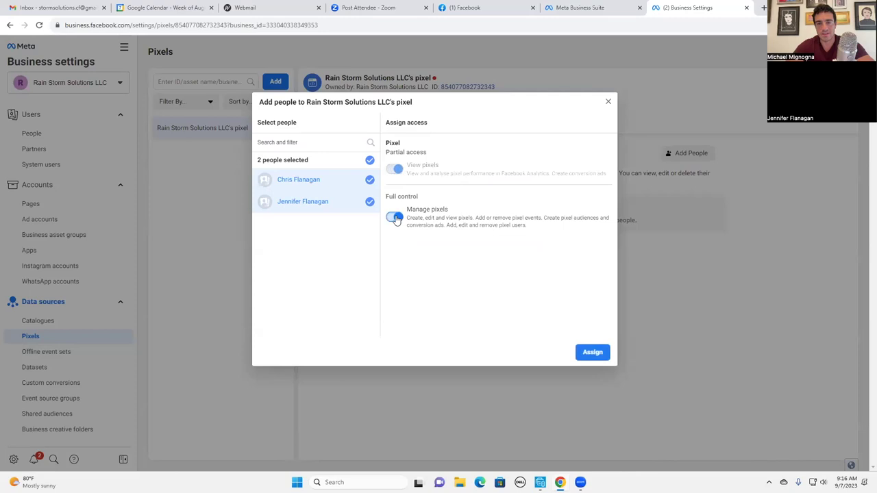
left_click(593, 352)
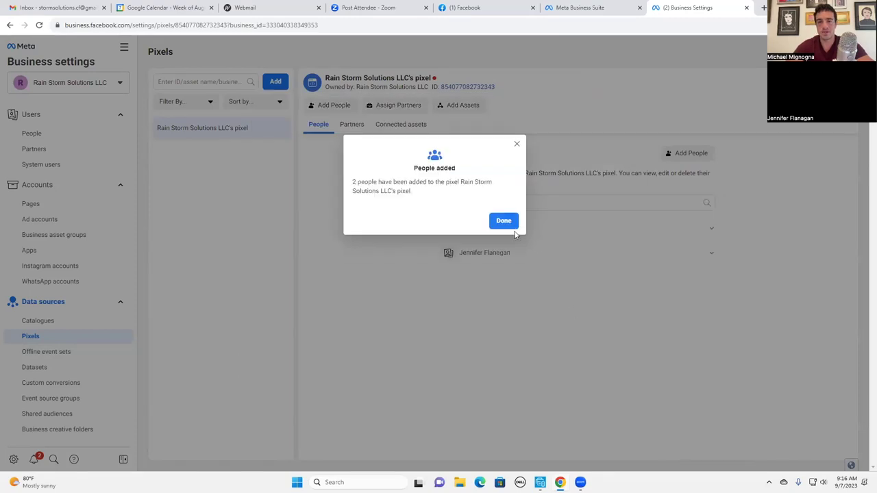
left_click(506, 222)
Connect the Rain Storm Solutions LLC Ad Account to the pixel as an asset
left_click(404, 125)
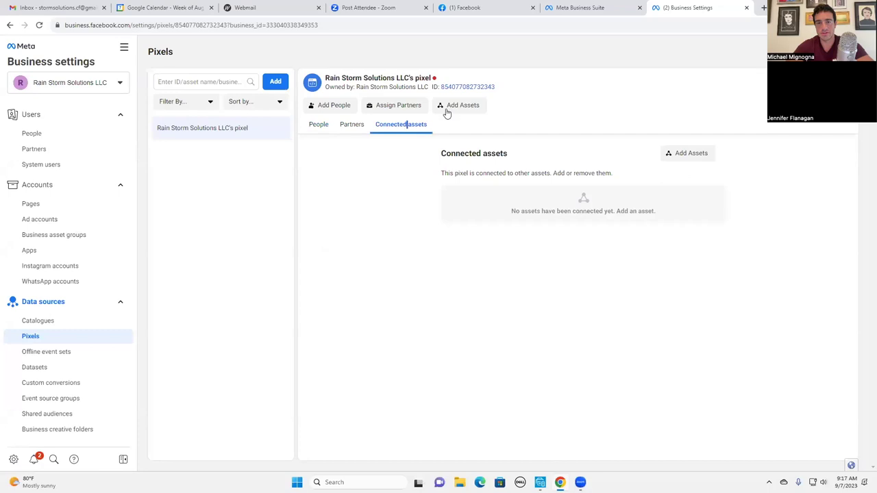
left_click(456, 107)
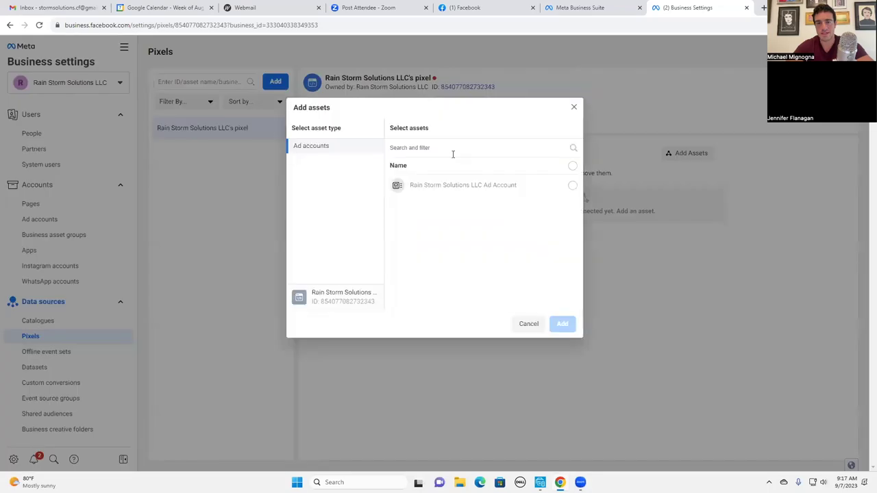
left_click(572, 185)
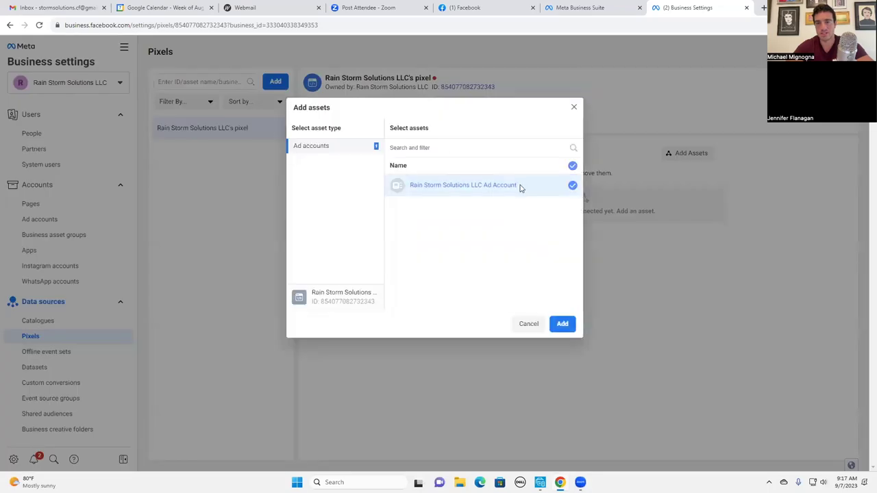
left_click(562, 325)
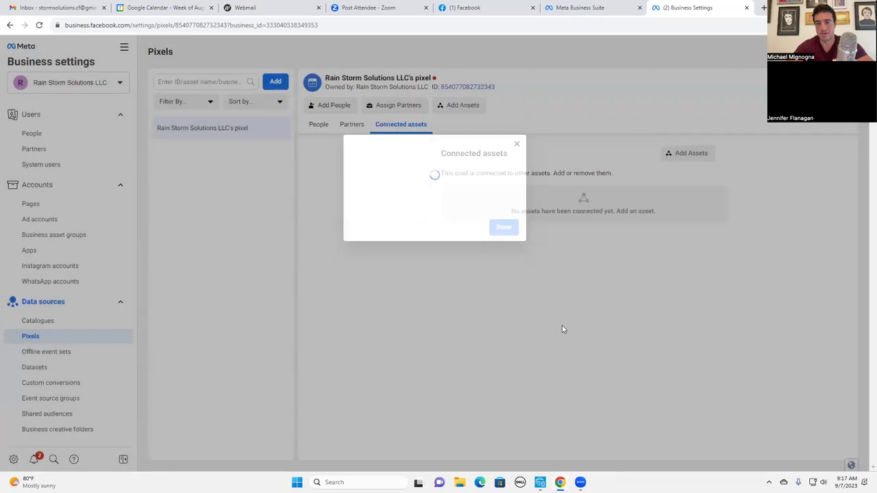
left_click(504, 219)
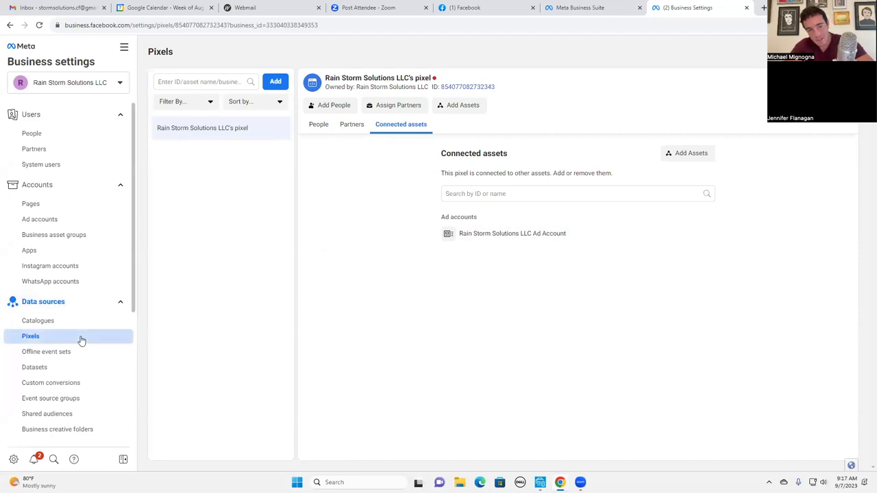
Check the Security Centre's options for who is required to turn on two-factor authentication, without changing the setting
scroll(80, 340, "down", 2)
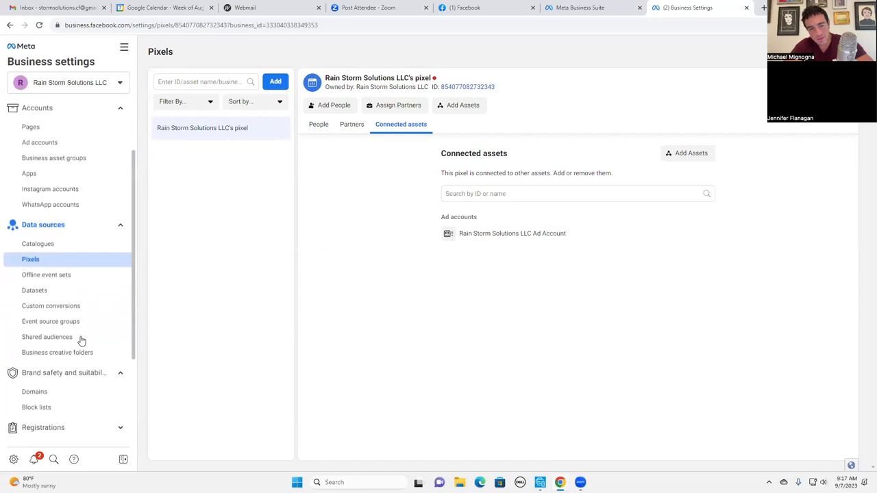
scroll(73, 312, "down", 1)
scroll(72, 311, "down", 3)
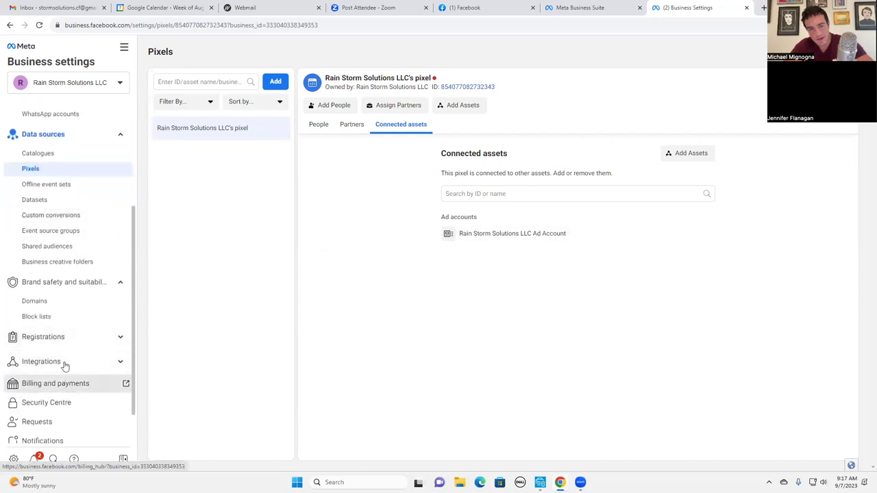
left_click(62, 403)
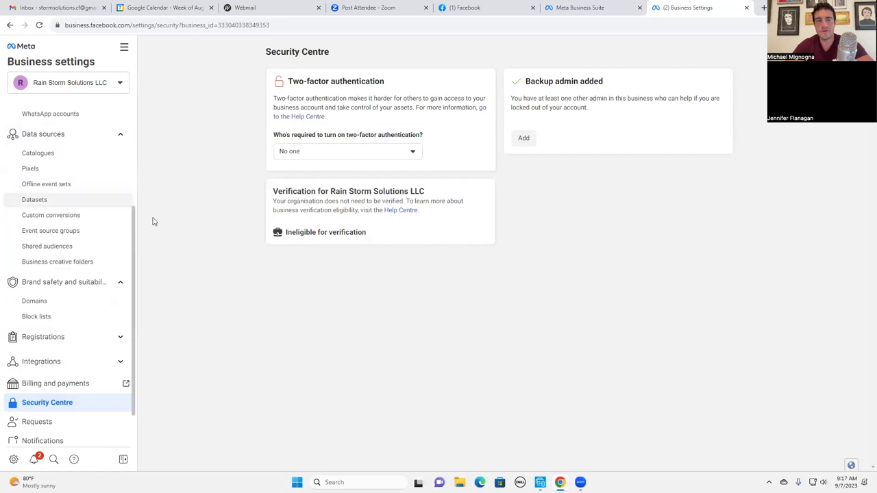
left_click(341, 152)
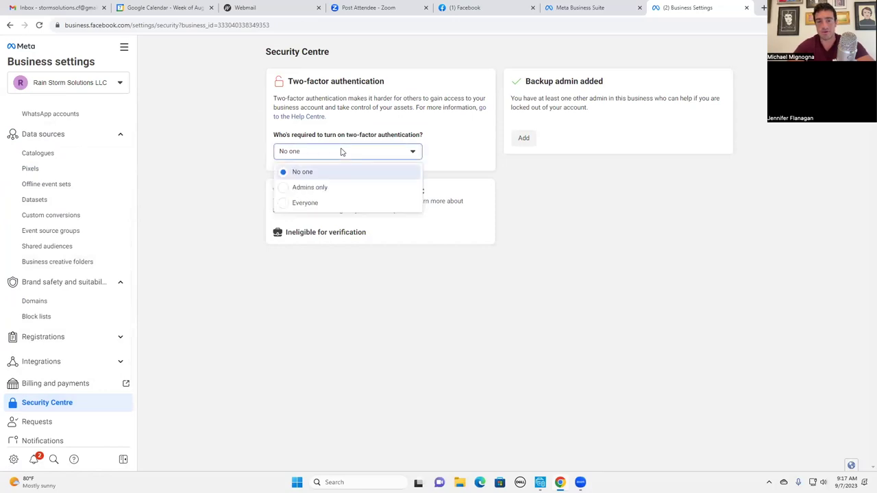
left_click(533, 335)
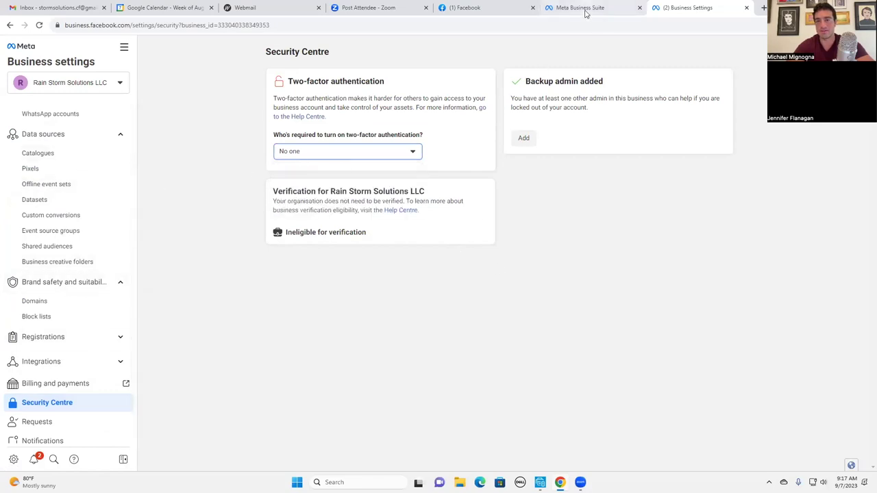
Switch to Facebook and open the settings of the personal profile
left_click(483, 9)
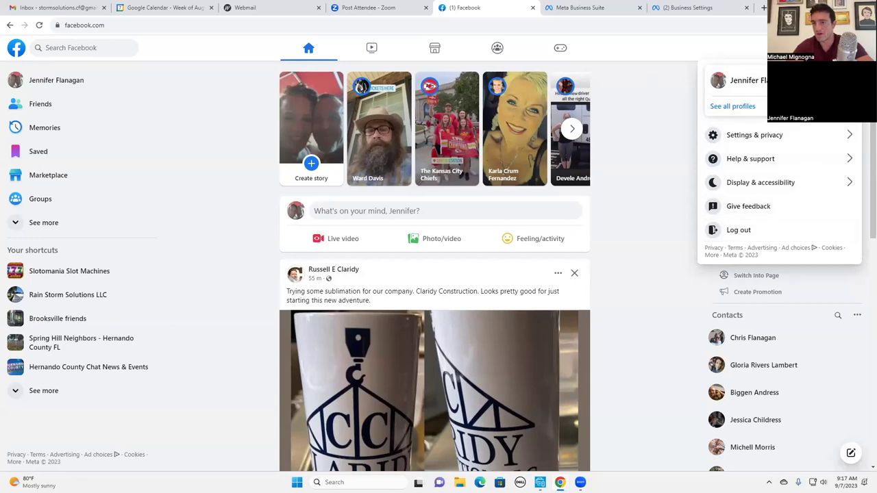
key("Escape")
left_click(850, 48)
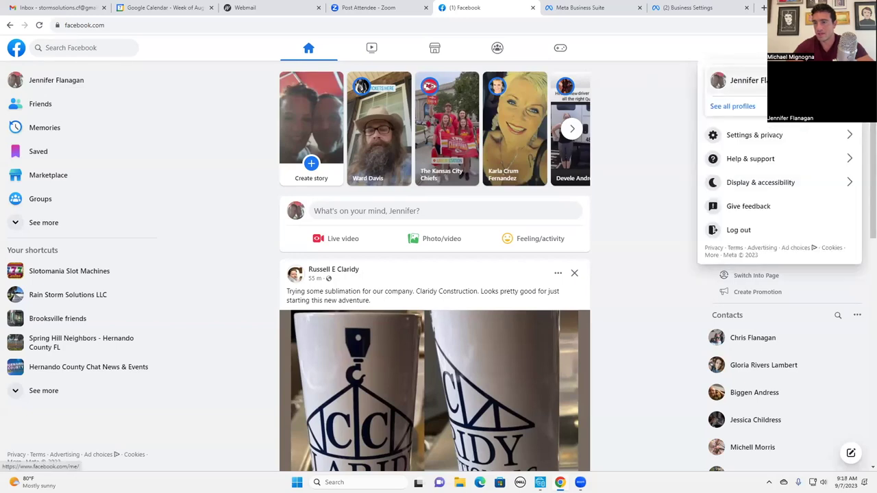
left_click(849, 136)
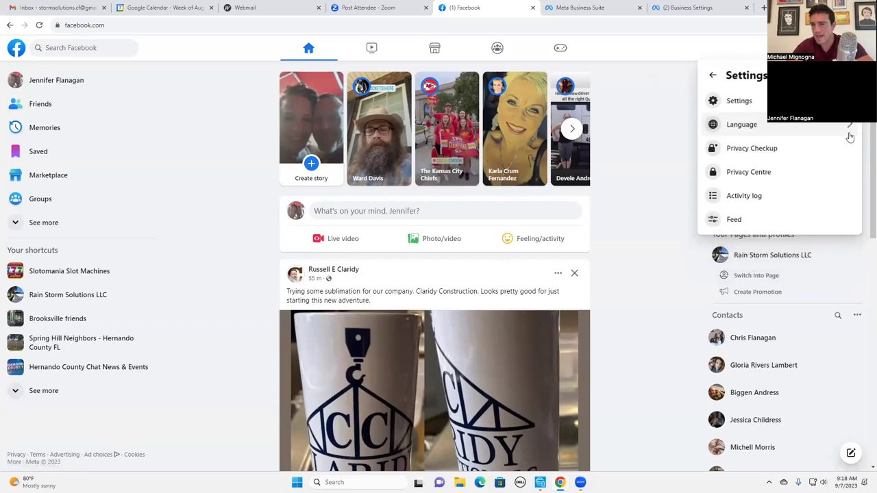
left_click(740, 102)
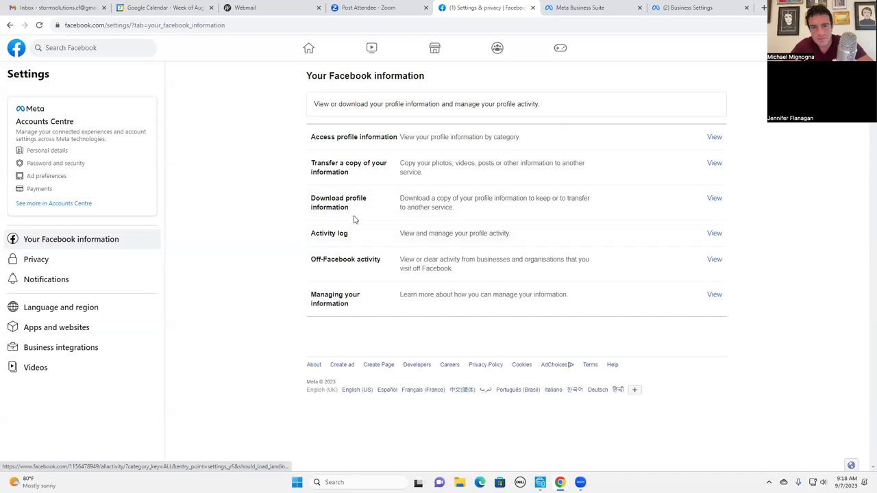
Look through the Privacy settings and start the Privacy Checkup on keeping the account secure, advancing past the password advice to two-factor authentication
left_click(38, 260)
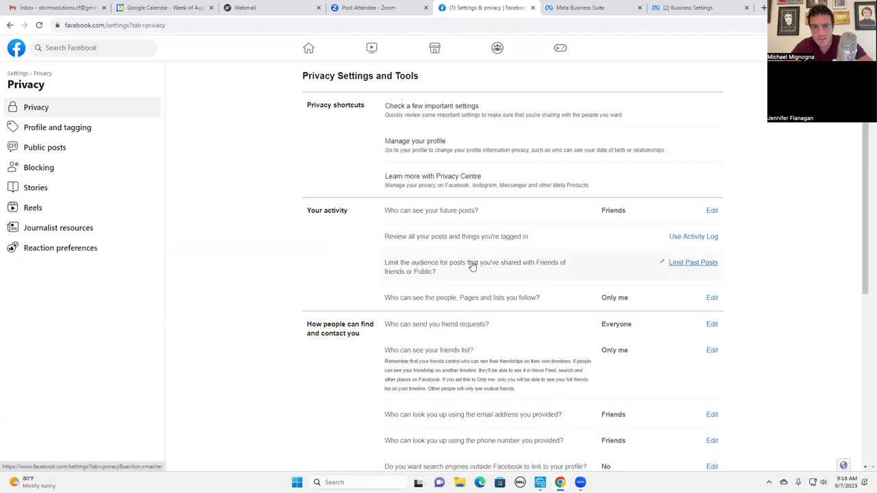
scroll(469, 265, "down", 2)
scroll(471, 265, "down", 2)
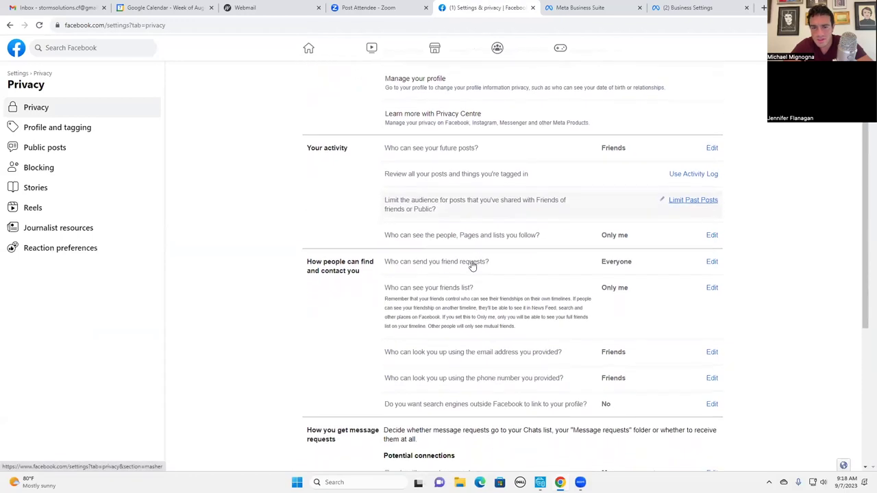
scroll(471, 265, "down", 3)
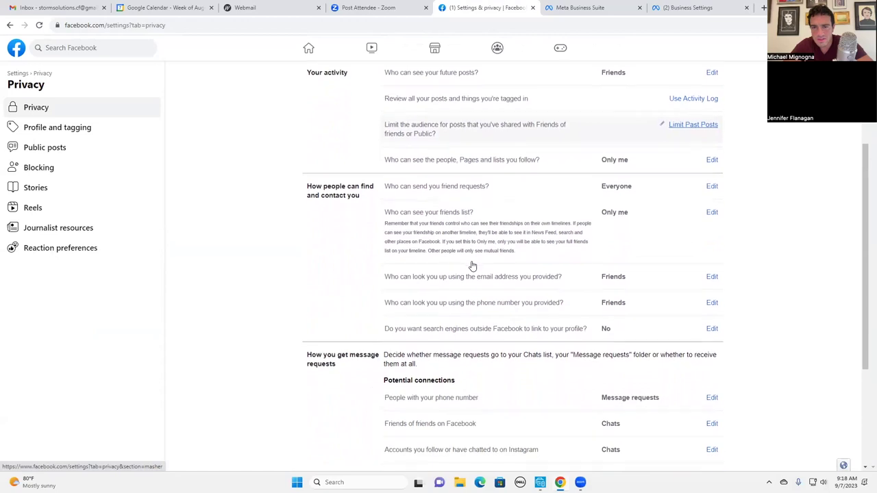
scroll(471, 265, "down", 5)
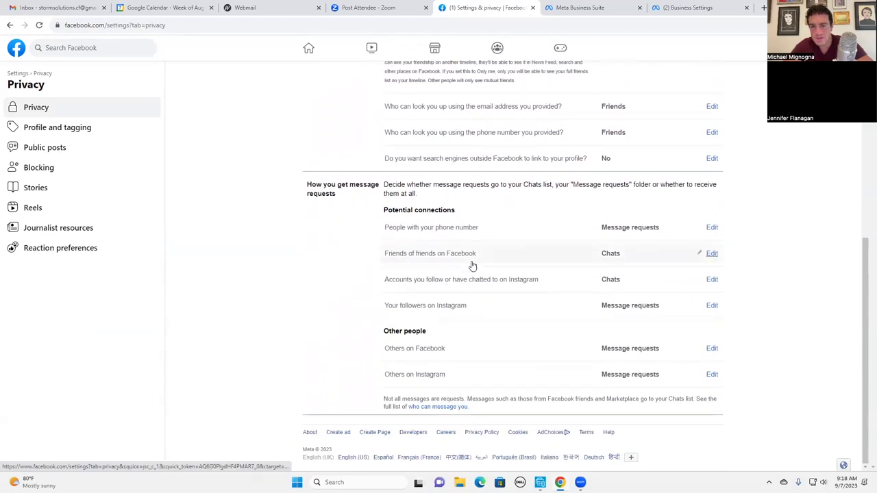
scroll(471, 265, "up", 5)
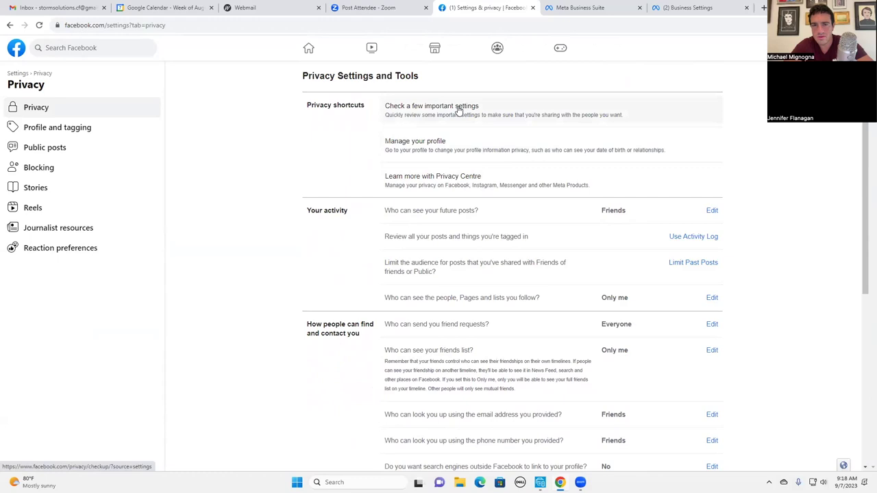
left_click(434, 109)
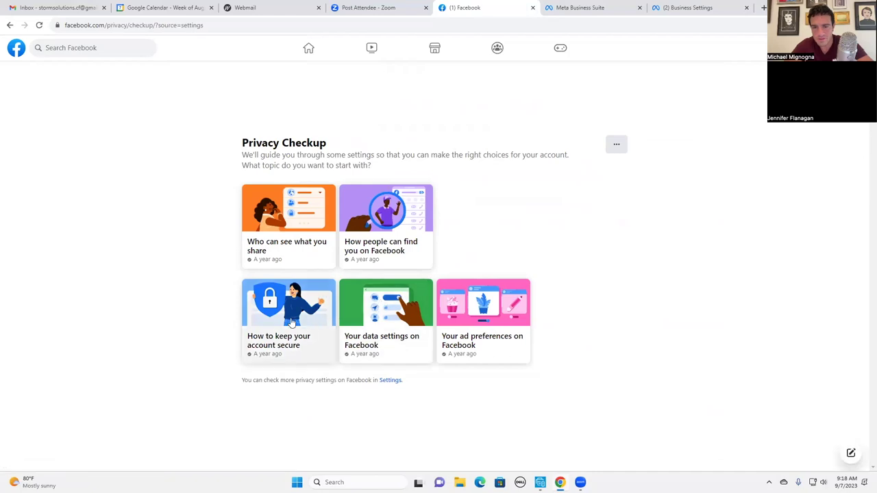
left_click(290, 322)
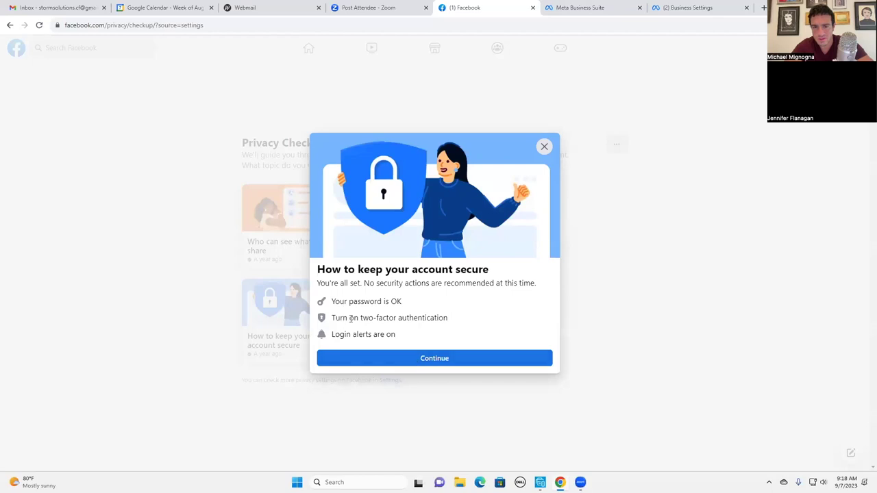
left_click(424, 359)
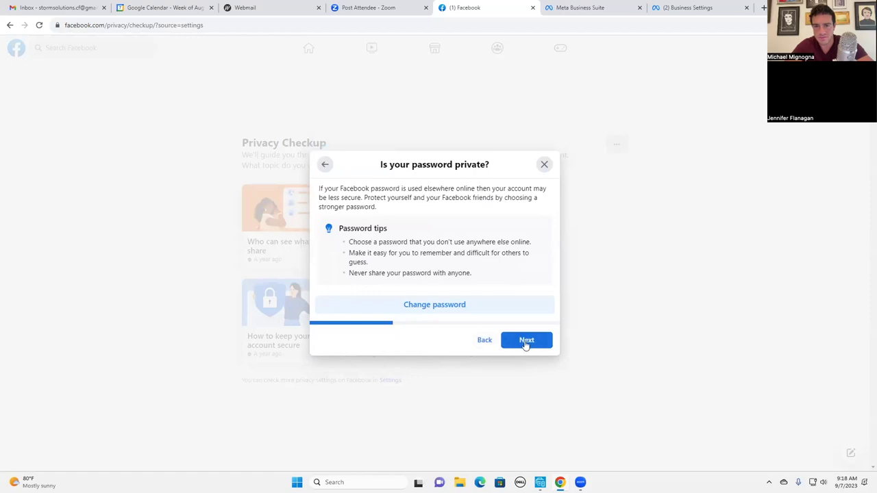
left_click(525, 341)
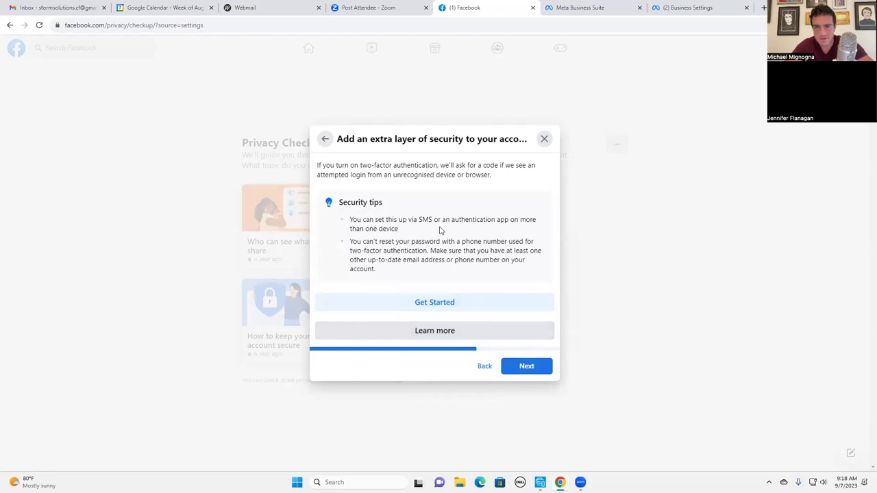
Set up two-factor authentication by text message (SMS), using the phone number already on the account
left_click(432, 304)
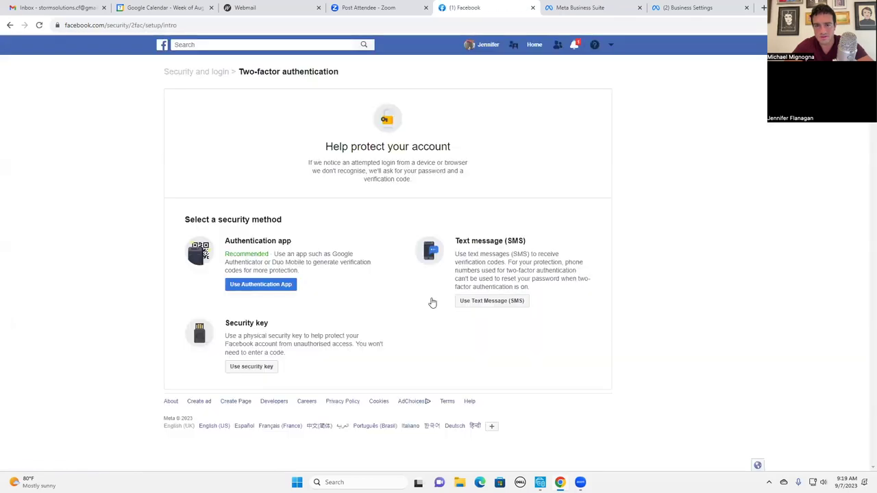
left_click(489, 302)
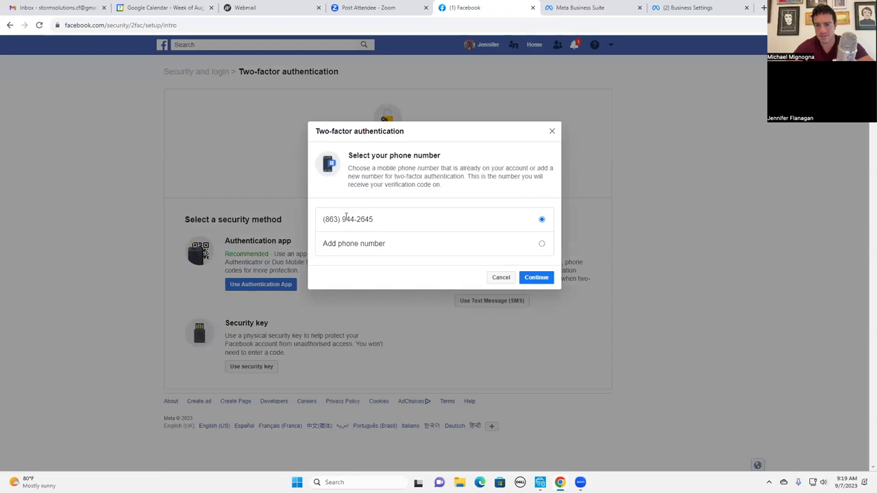
left_click(541, 280)
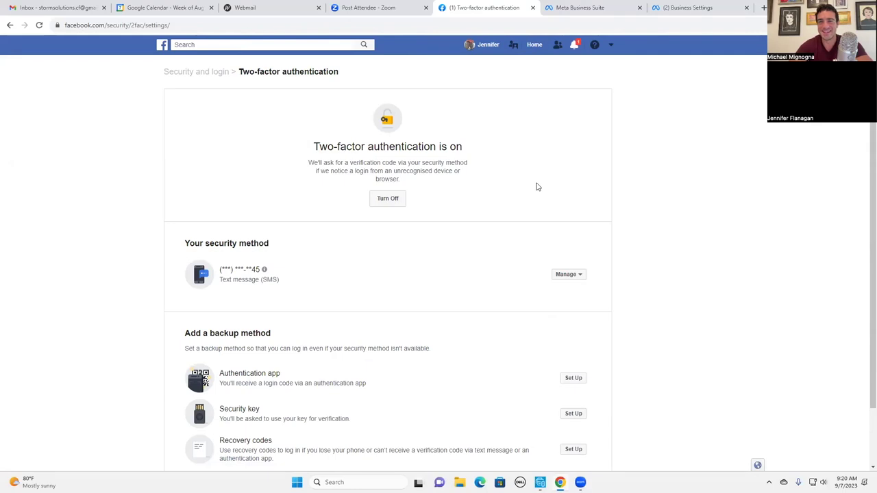
Return to Business settings, go to the Business info of Rain Storm Solutions LLC, and open the business details and personal info for editing
left_click(587, 10)
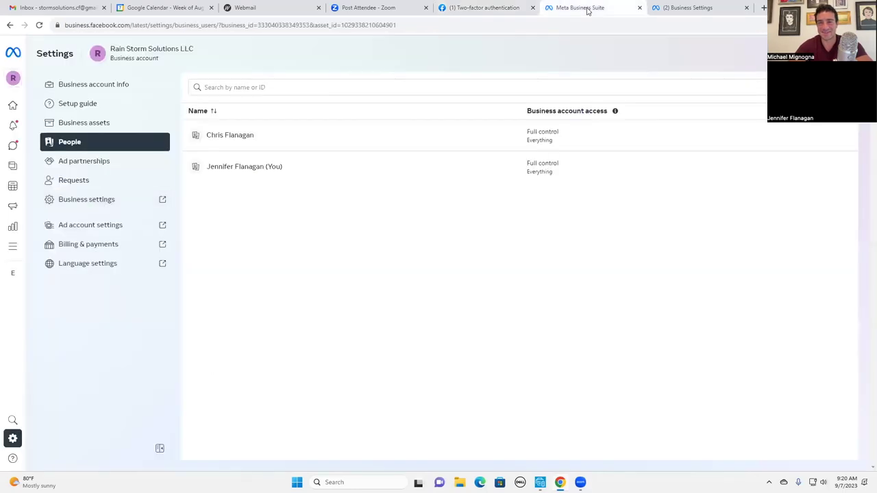
left_click(673, 8)
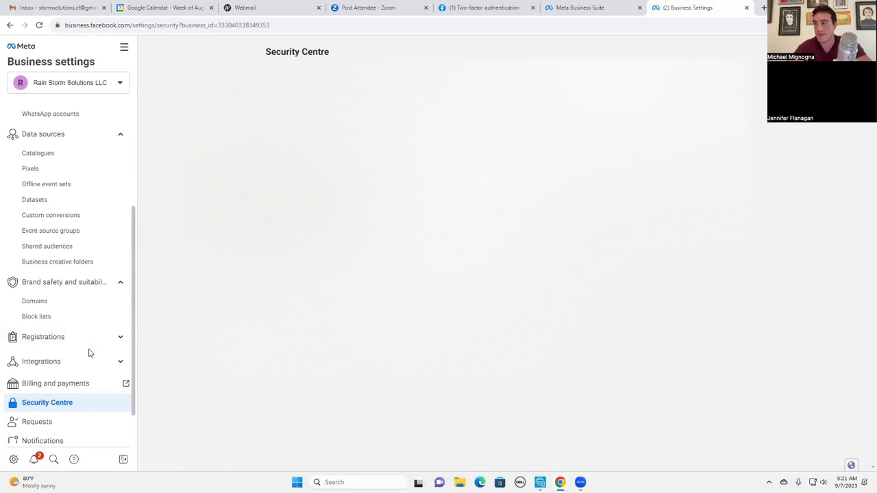
scroll(89, 353, "down", 1)
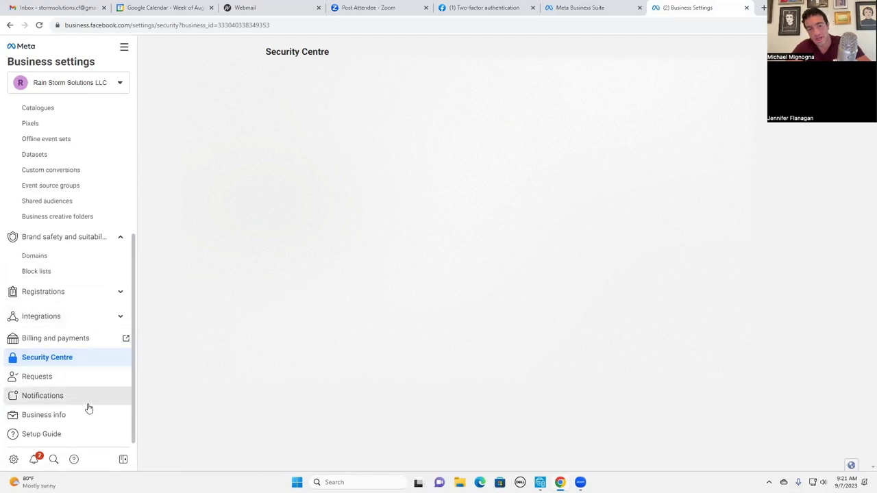
left_click(69, 416)
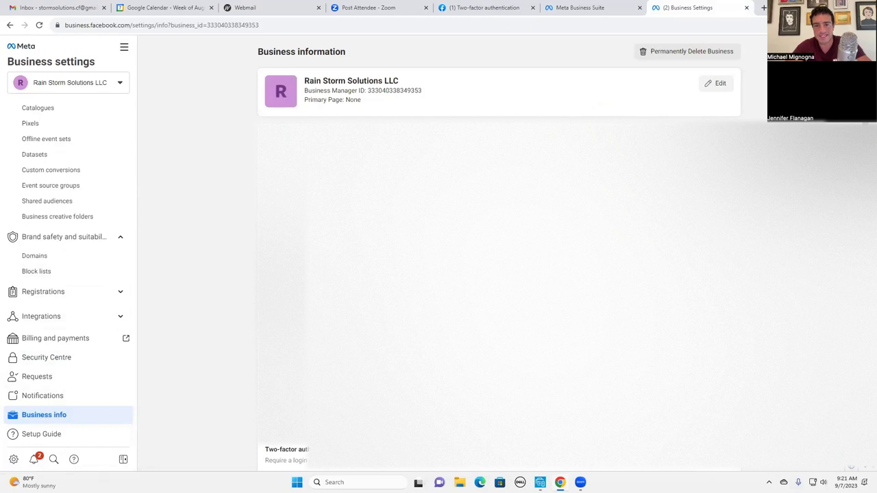
left_click(716, 83)
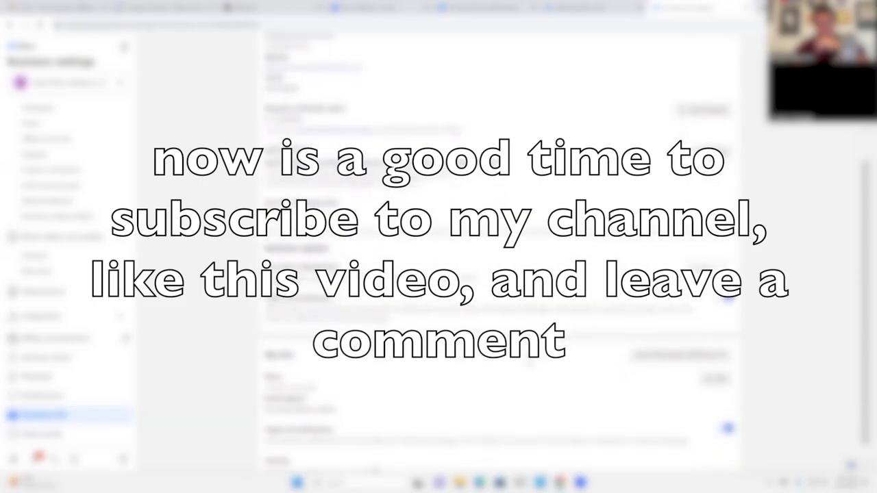
left_click(715, 376)
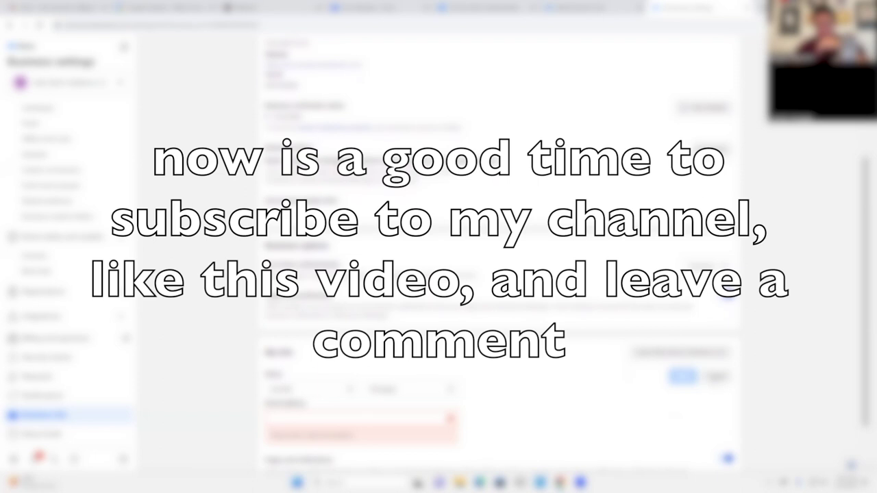
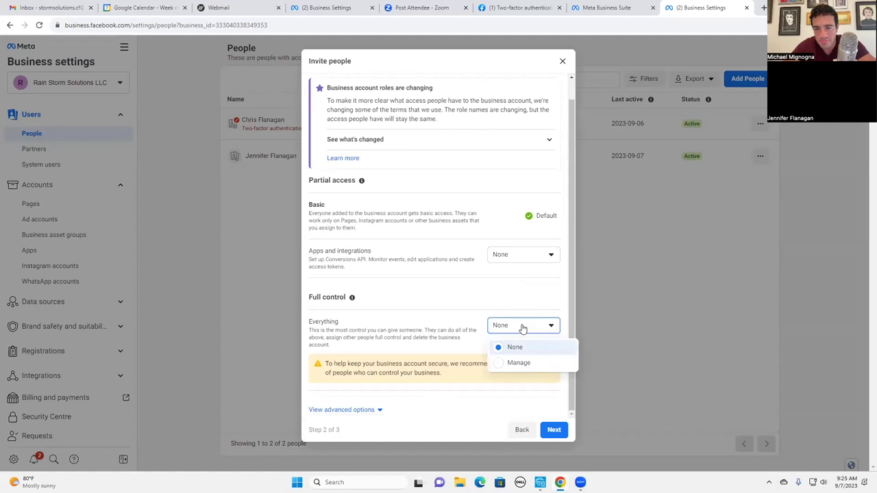
Give both invited people the Manage level for Everything and for the advanced Finance option, and proceed to asset assignment
left_click(517, 362)
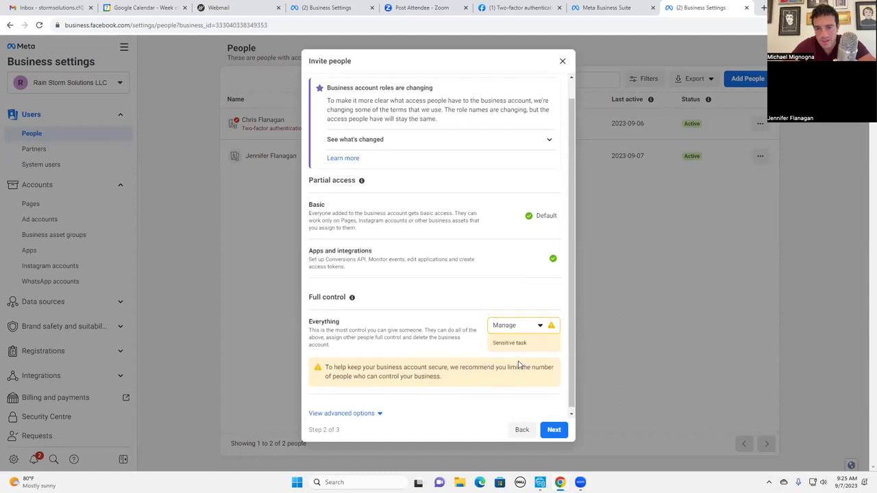
scroll(519, 356, "down", 1)
left_click(364, 410)
scroll(434, 391, "down", 1)
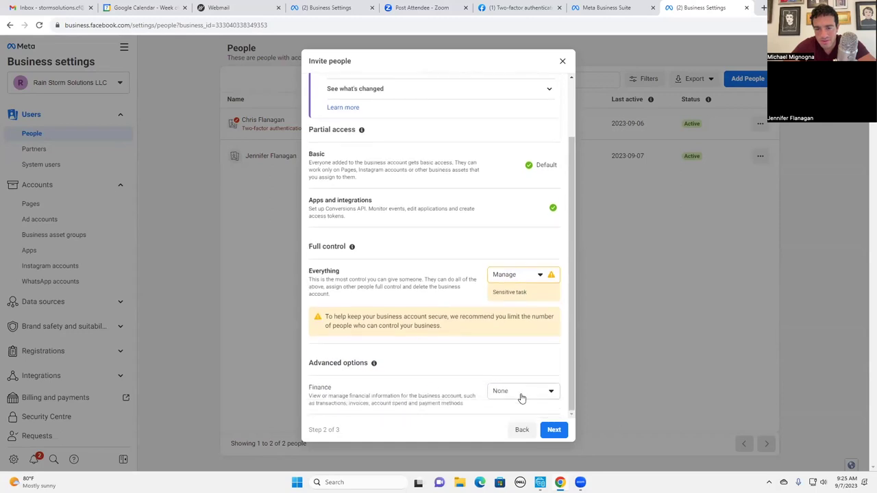
left_click(521, 391)
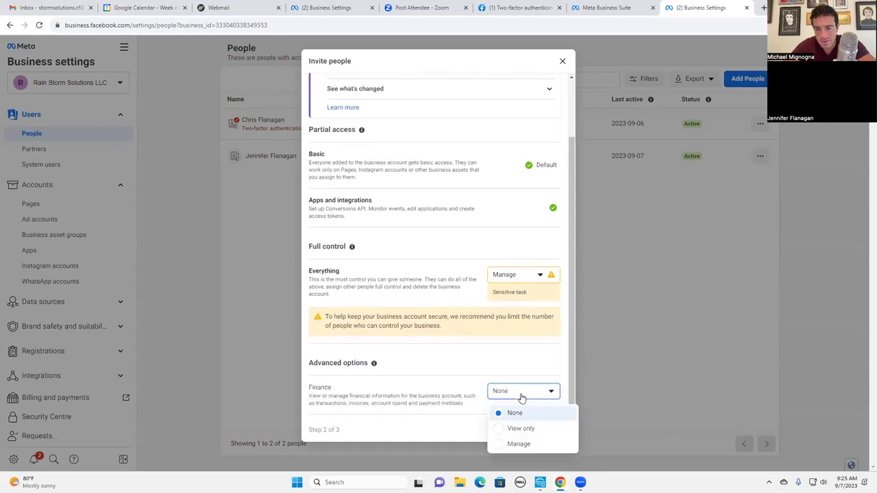
left_click(522, 444)
scroll(509, 360, "up", 1)
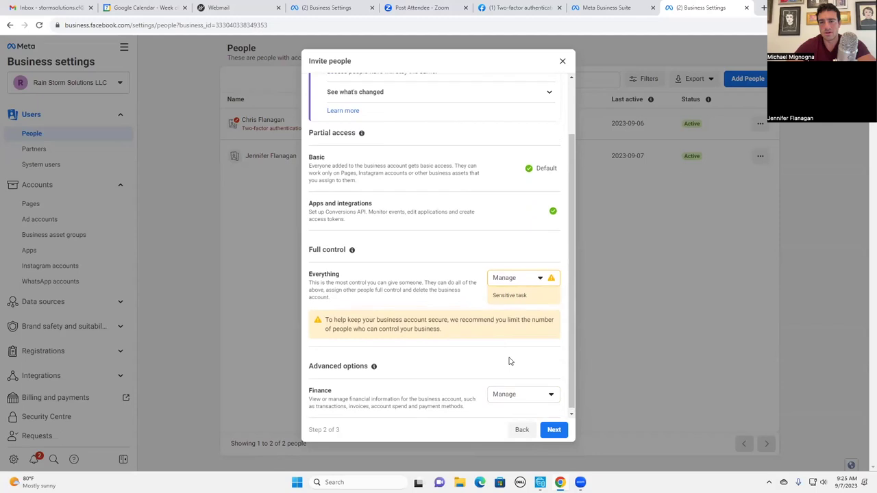
scroll(509, 361, "up", 1)
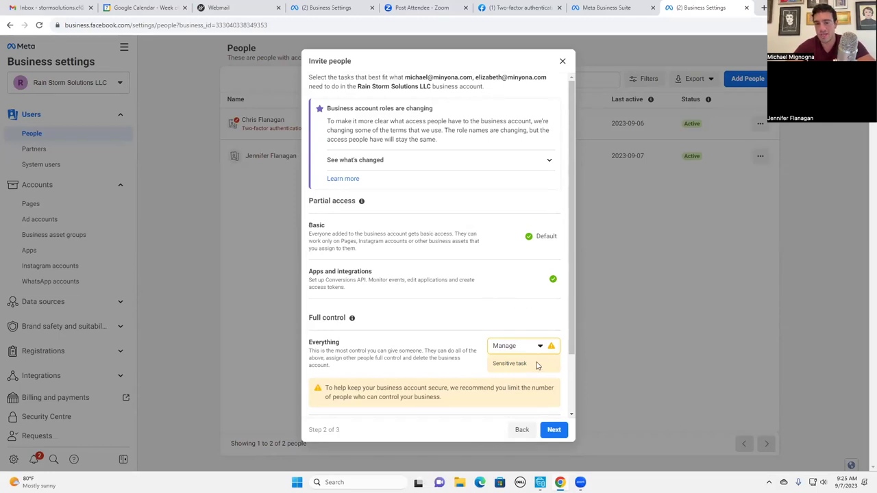
scroll(537, 365, "down", 1)
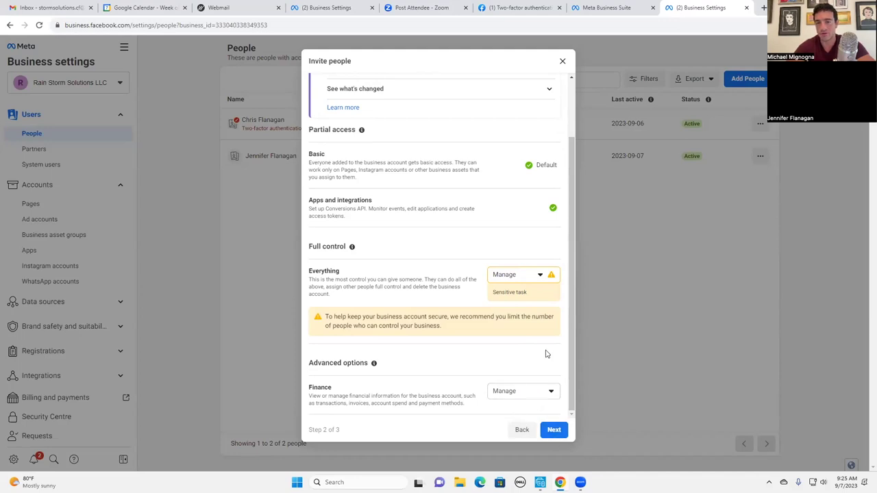
left_click(553, 430)
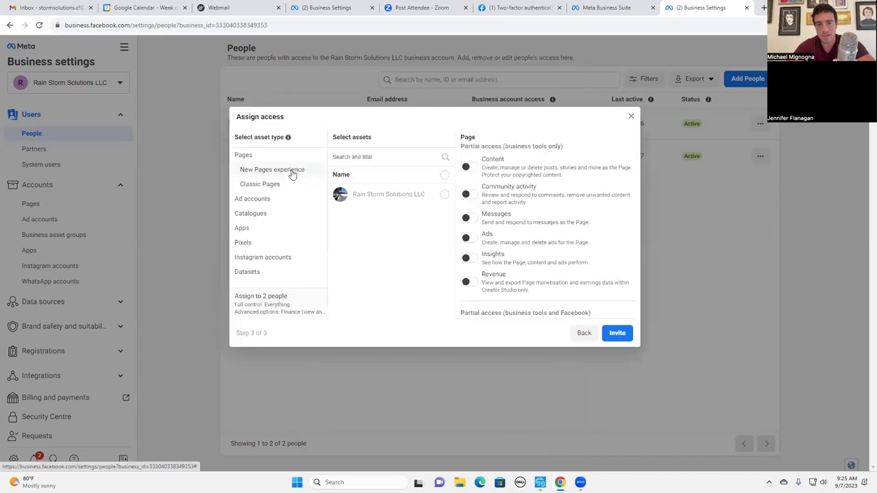
Assign the invitees full control of the Rain Storm Solutions LLC Page (Everything) and its ad account (Manage ad accounts)
left_click(444, 194)
scroll(479, 243, "down", 2)
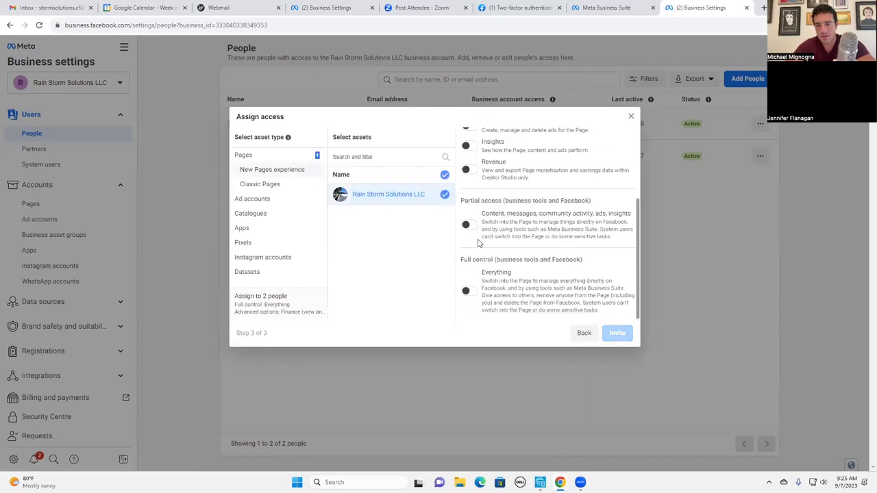
left_click(478, 289)
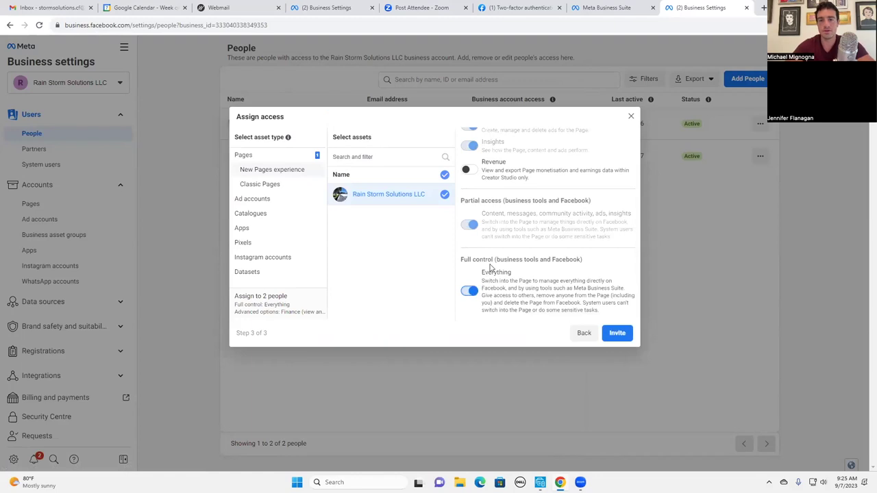
left_click(265, 199)
left_click(468, 251)
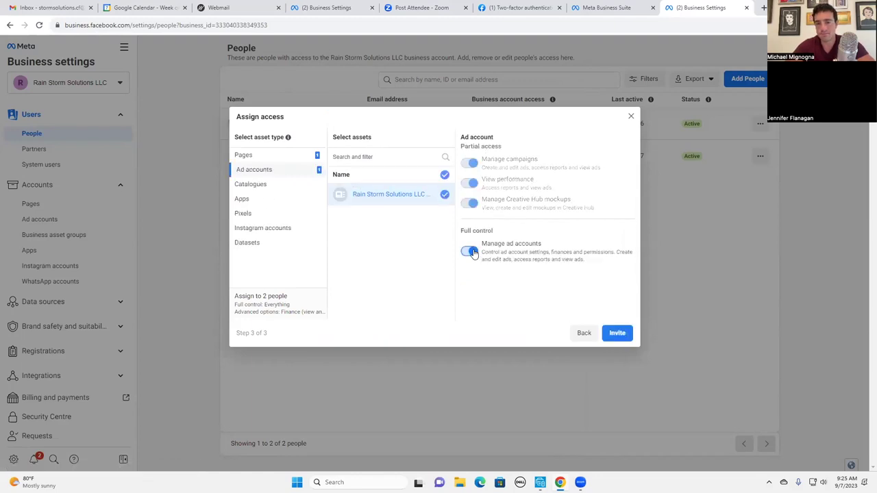
Assign the invitees full control of the Rain Storm Solutions LLC pixel through Manage pixels
left_click(264, 216)
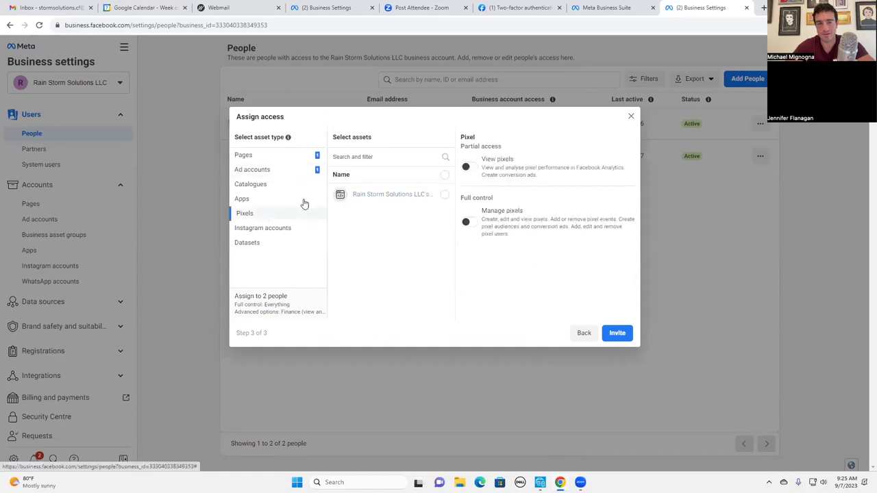
left_click(445, 195)
left_click(470, 221)
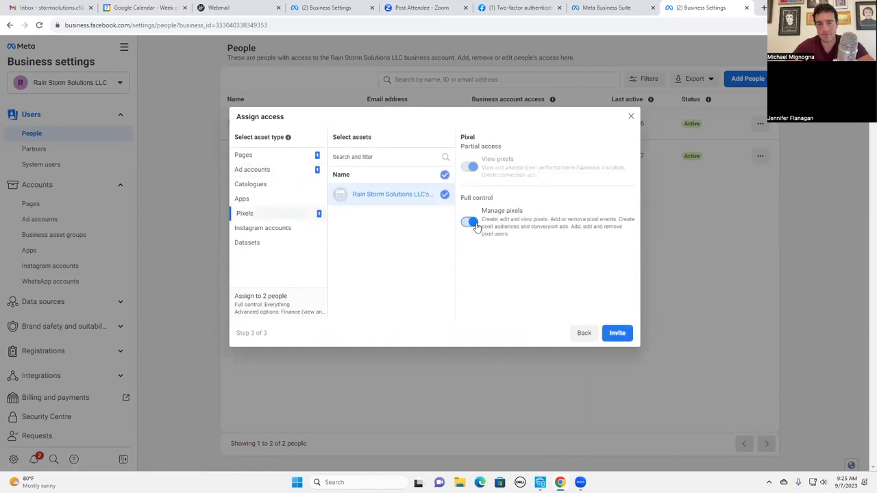
Send the invitations to both people with the Page, ad account and pixel assigned, and close the confirmation
left_click(285, 229)
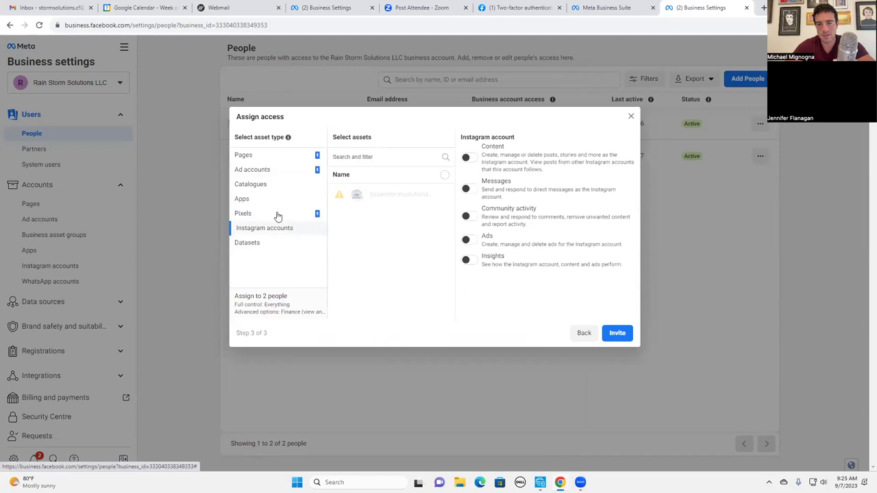
left_click(277, 215)
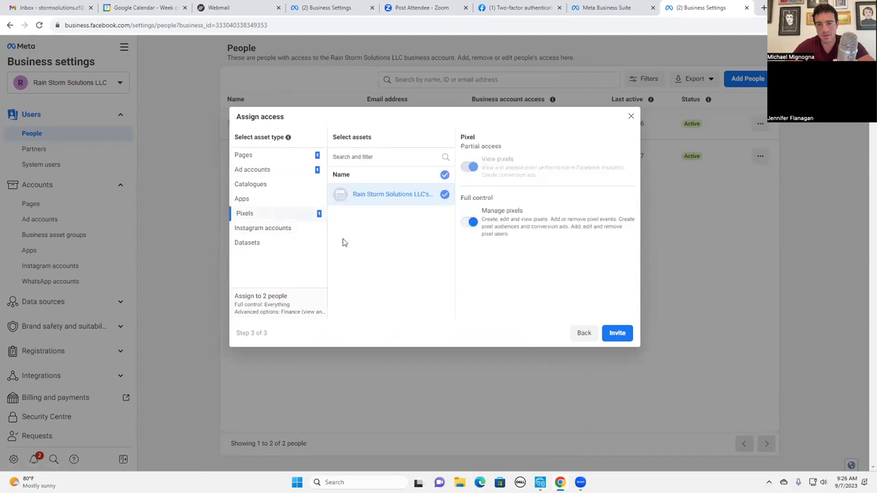
left_click(618, 334)
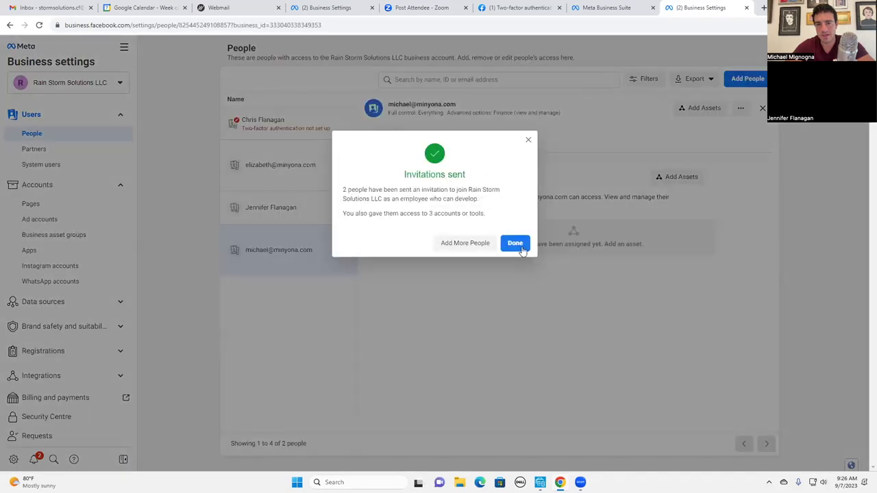
left_click(520, 247)
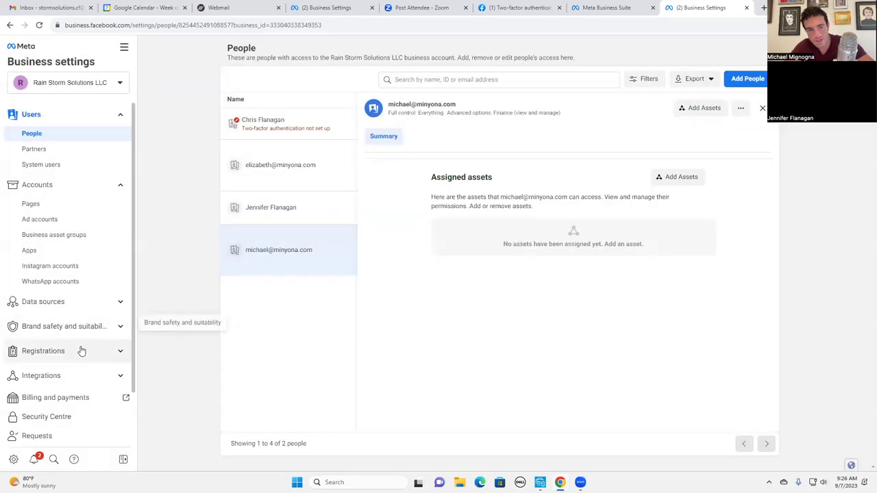
Go to the Instagram accounts of the business and request the login for additional settings of the listed account
scroll(75, 322, "down", 1)
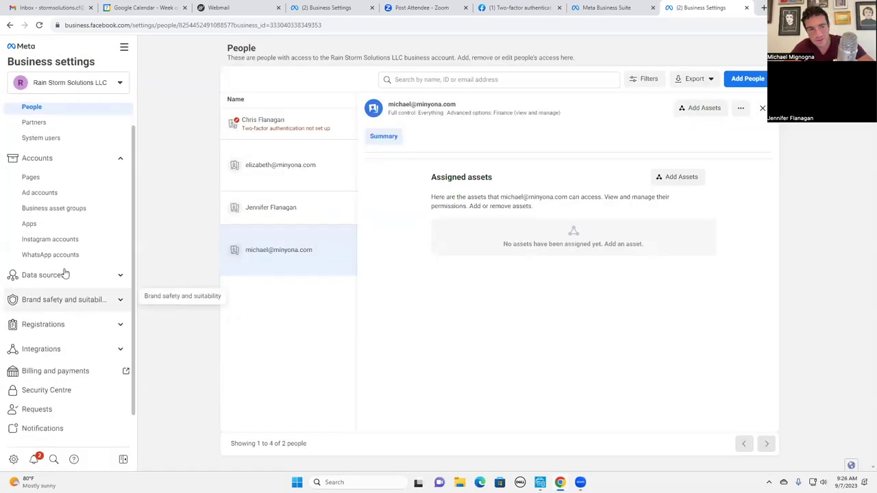
left_click(62, 243)
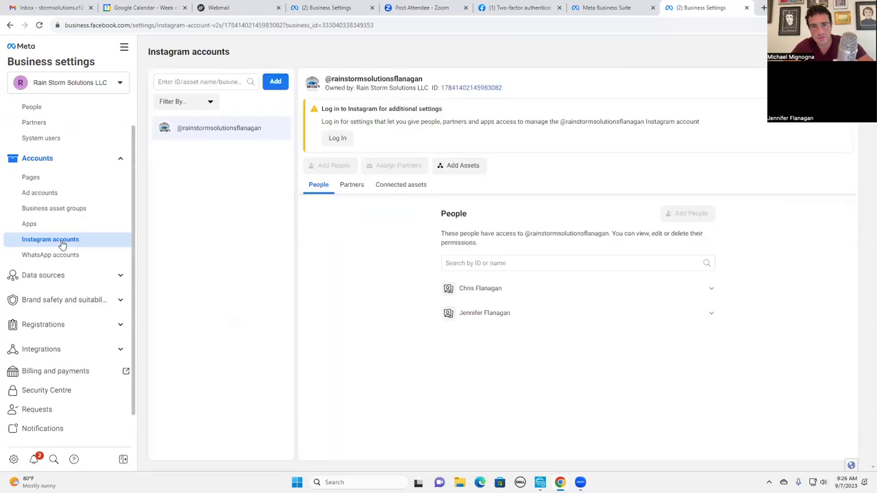
left_click(337, 138)
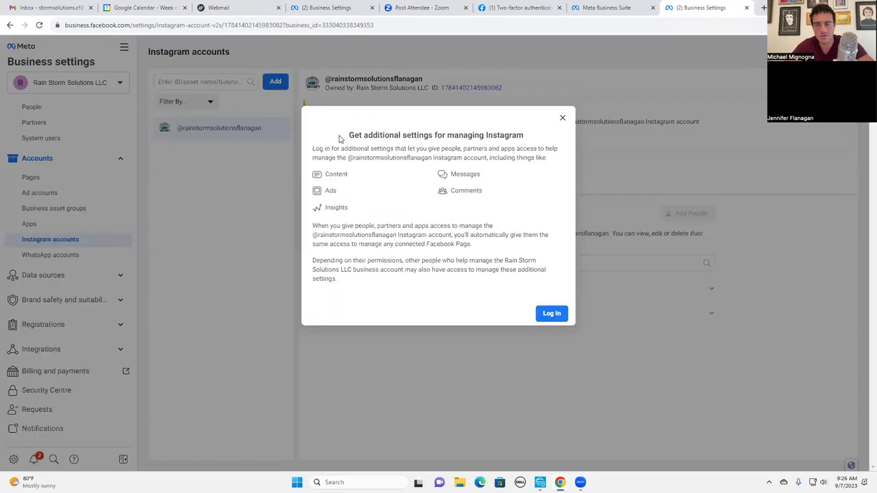
left_click(551, 314)
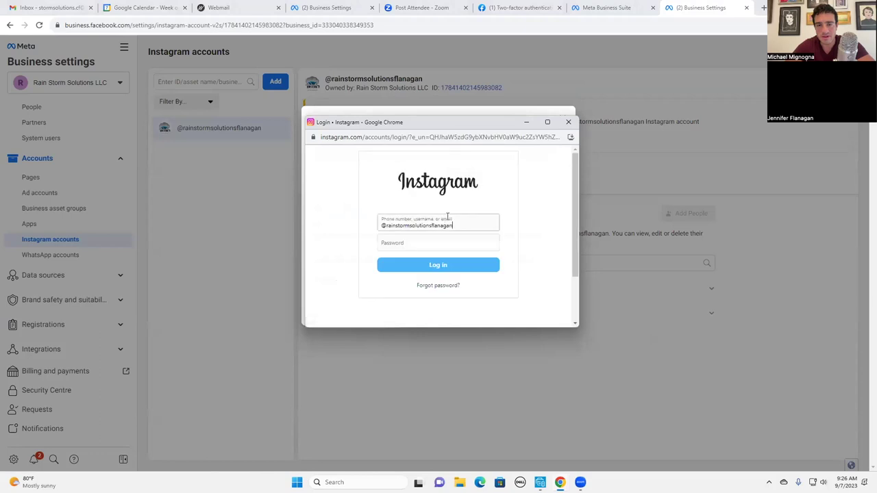
left_click(447, 225)
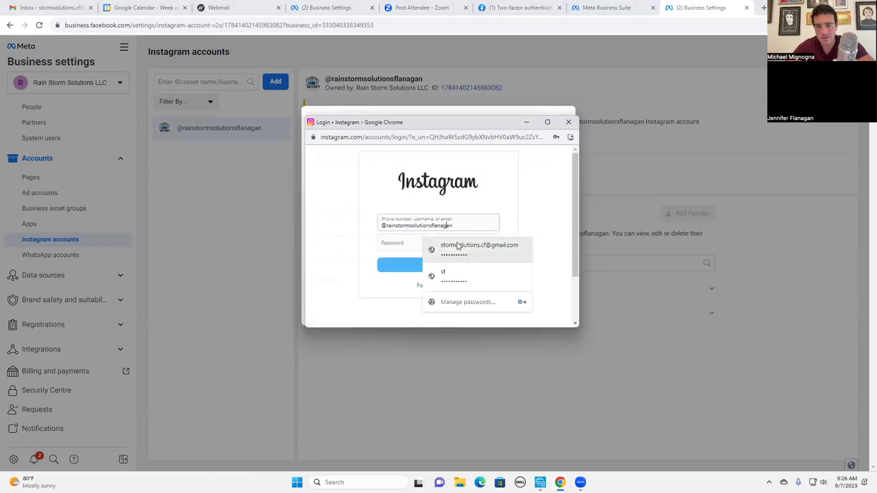
left_click(518, 196)
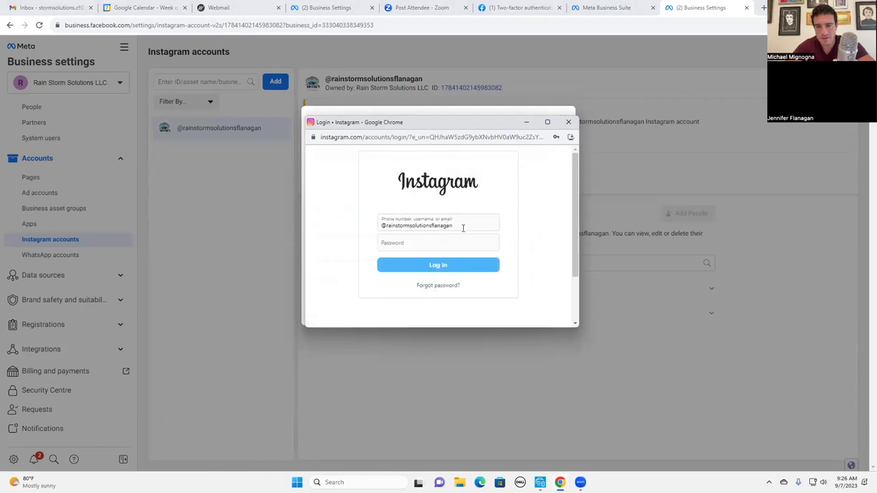
left_click(458, 226)
left_click(464, 249)
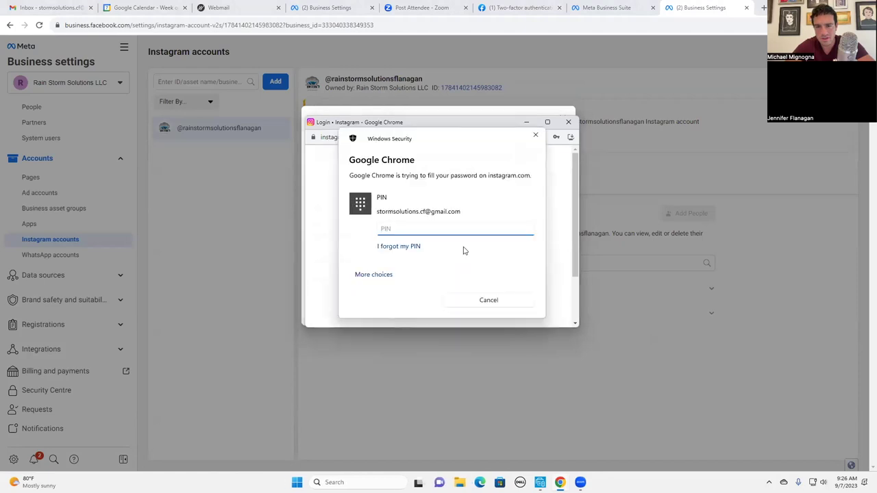
left_click(487, 300)
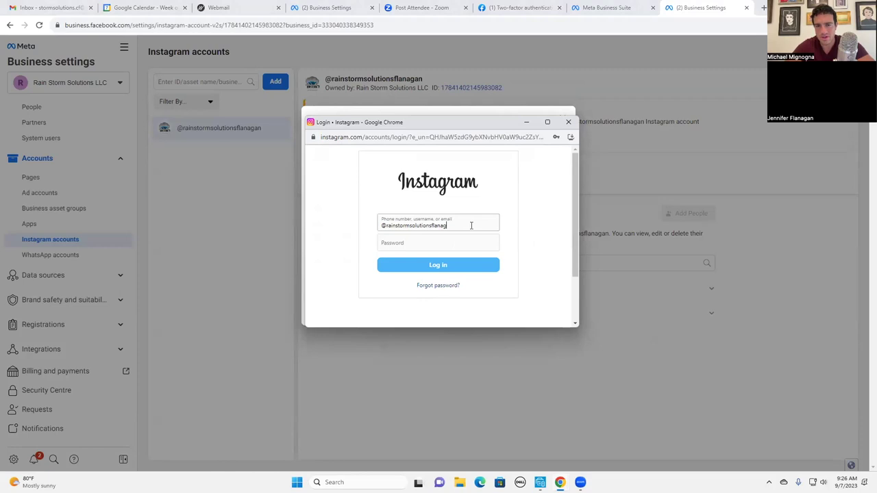
left_click(568, 122)
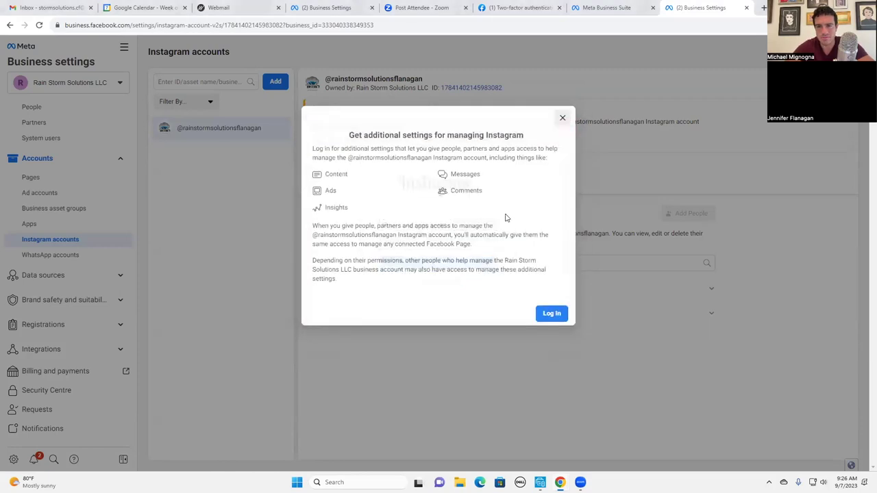
Log in to the business's Instagram account with the saved credentials, authorise the autofill with the device PIN, and save the login info
left_click(552, 315)
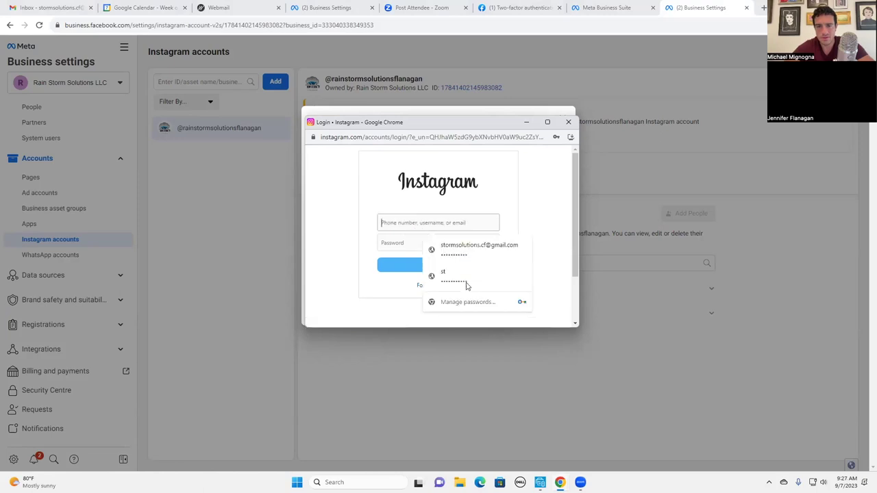
left_click(465, 254)
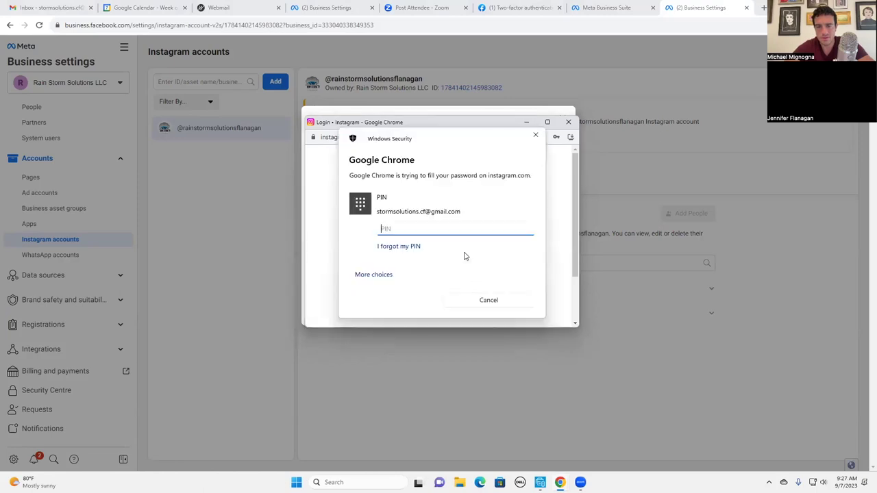
type("••••")
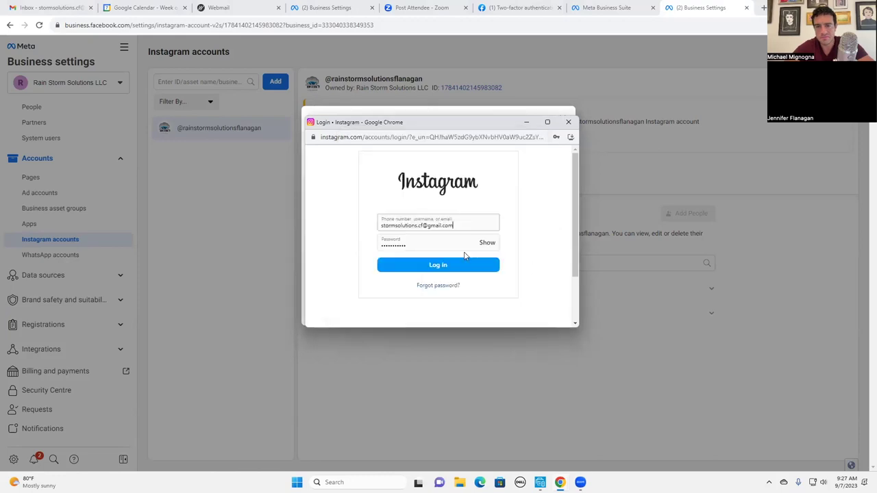
left_click(461, 266)
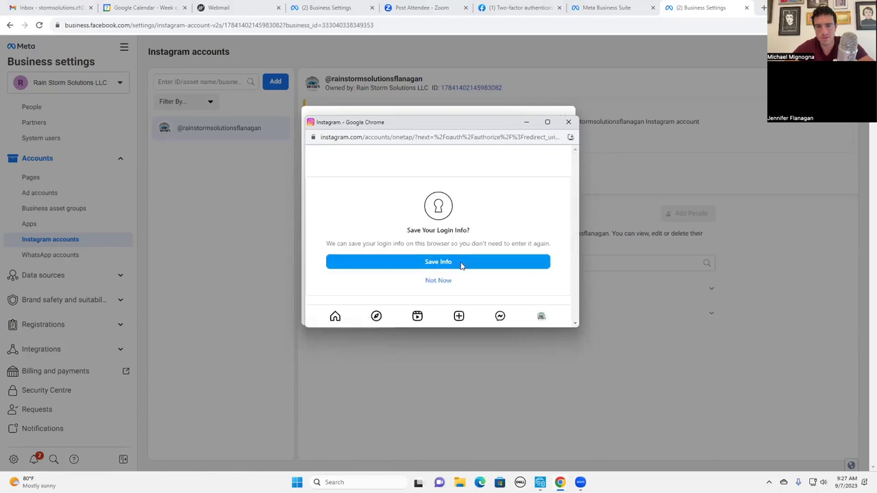
left_click(461, 266)
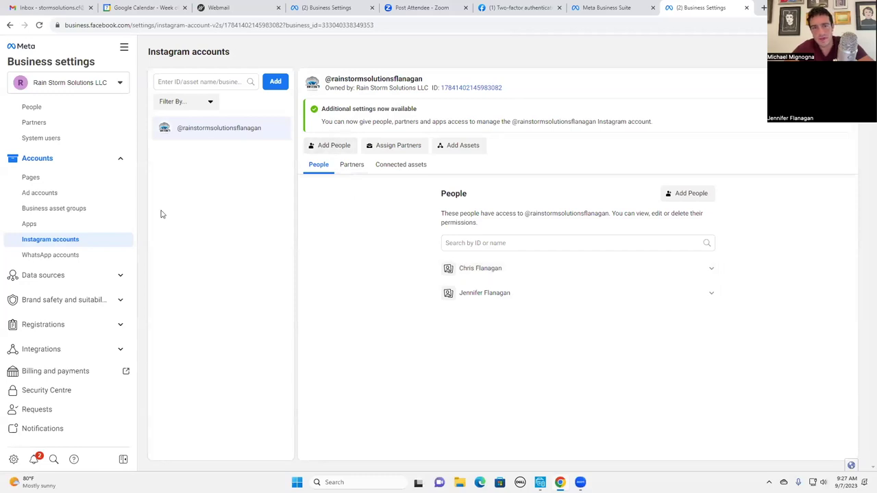
Return to the business's People list and compare the assets assigned to the two invited people
scroll(47, 135, "up", 1)
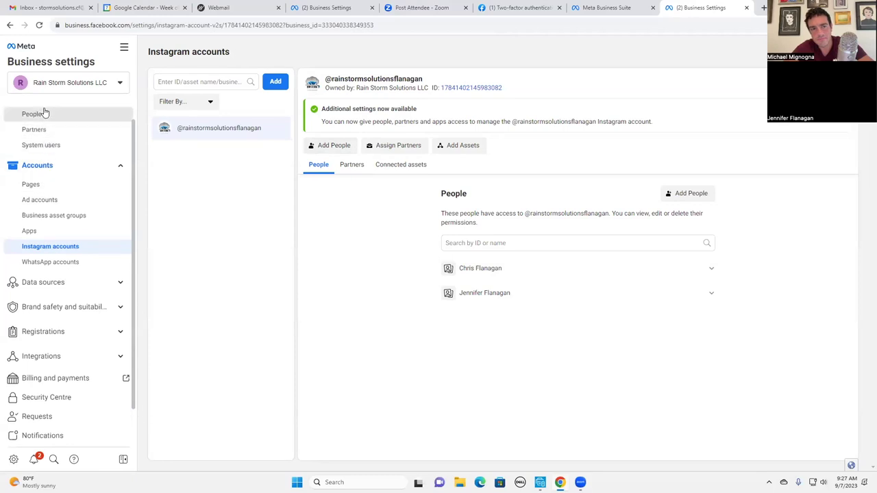
left_click(44, 113)
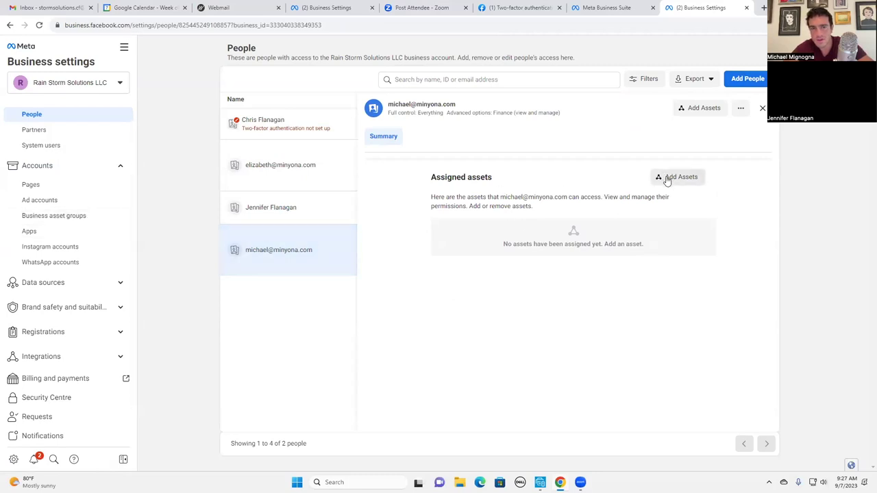
left_click(276, 170)
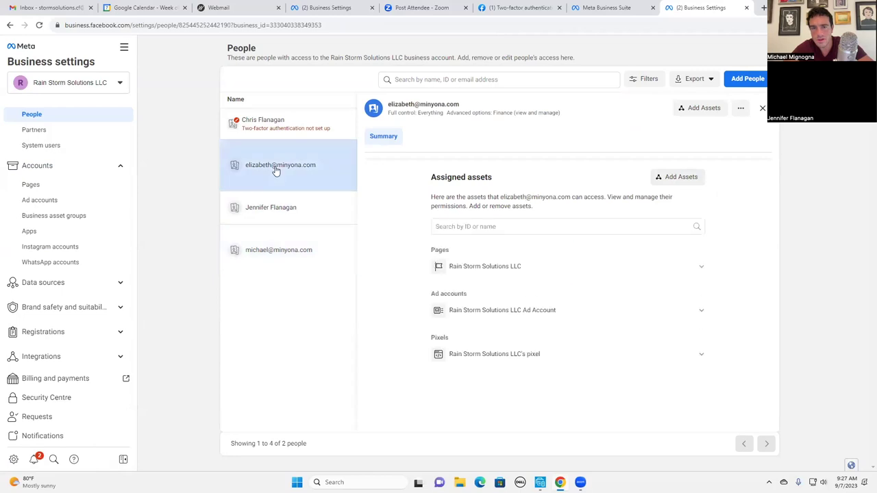
left_click(282, 253)
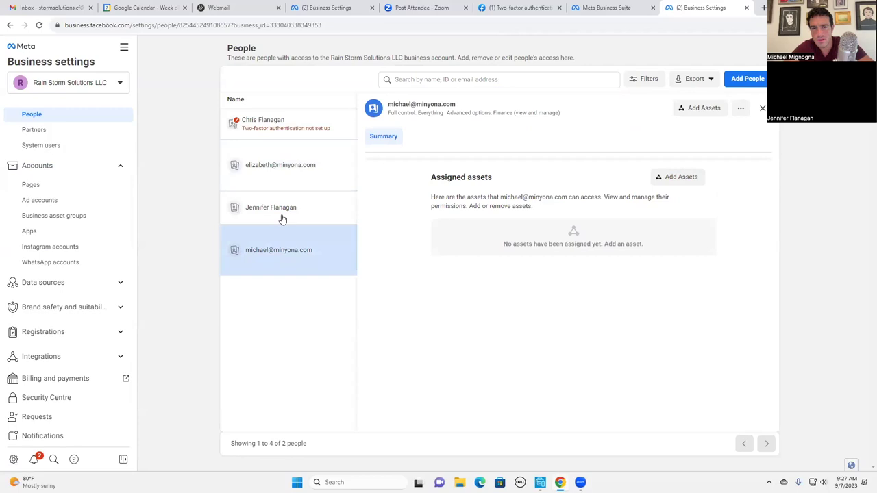
left_click(287, 170)
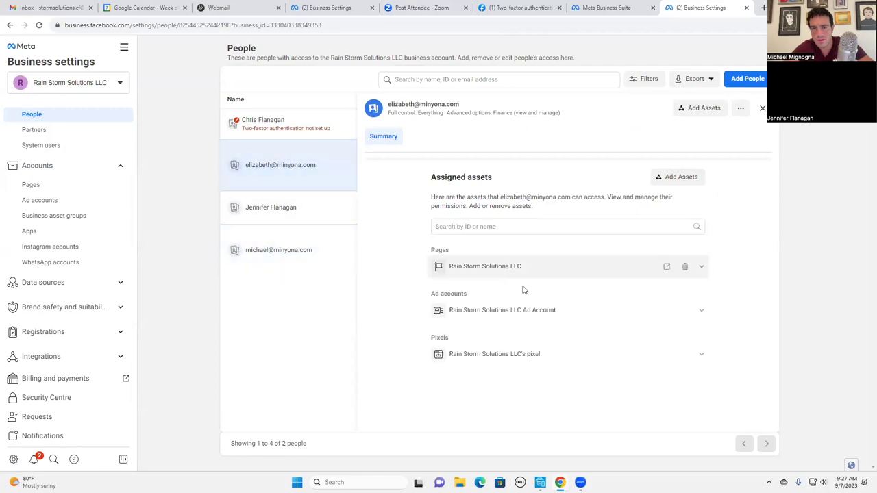
Try to assign the Instagram account to the first invitee with Content, Messages, Community activity, Ads and Insights permissions
left_click(680, 177)
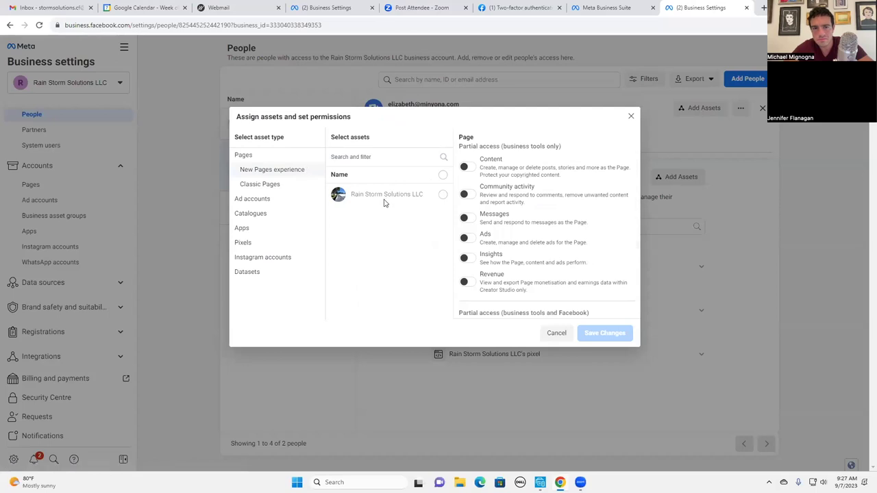
left_click(263, 258)
left_click(445, 197)
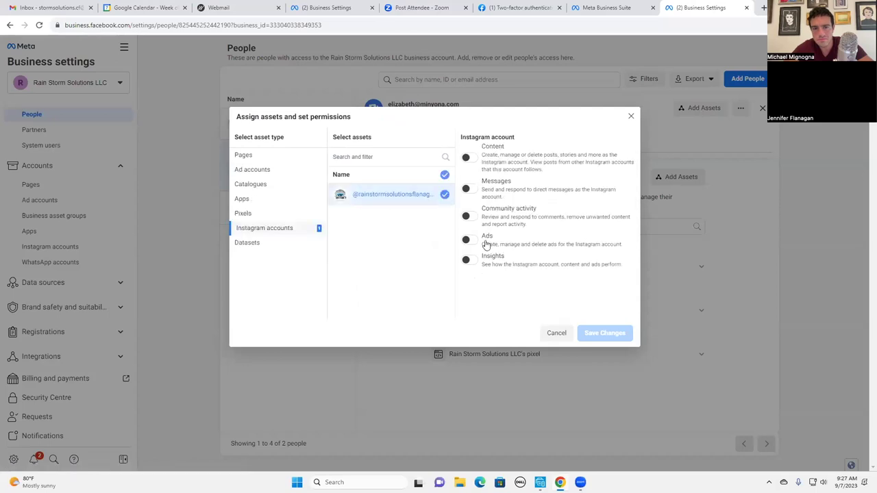
left_click(470, 158)
left_click(471, 261)
left_click(471, 190)
left_click(470, 218)
left_click(472, 239)
left_click(600, 331)
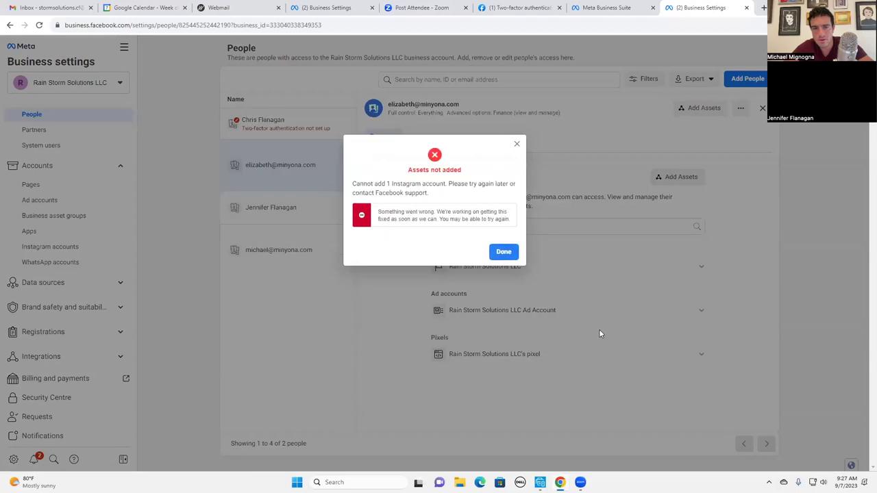
left_click(504, 252)
Select the Rain Storm Solutions LLC Page and ad account for the invitee without assets, and grant full control of the Page (Everything)
left_click(279, 252)
left_click(681, 177)
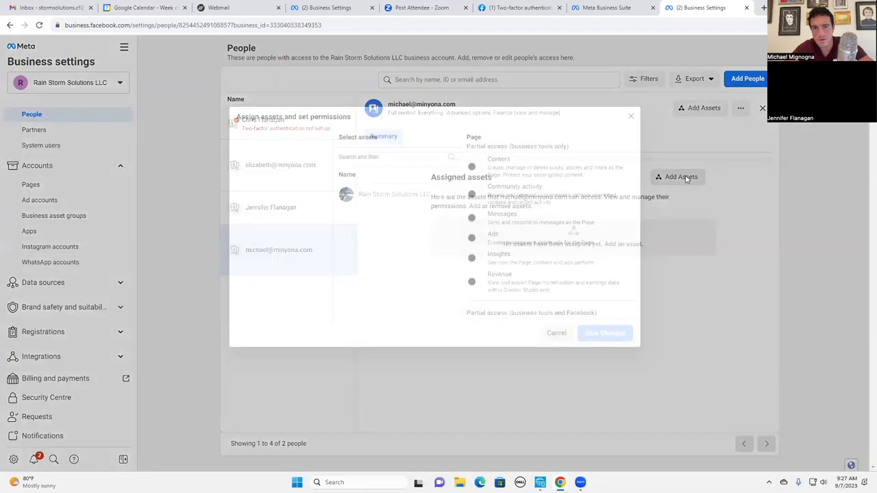
left_click(443, 194)
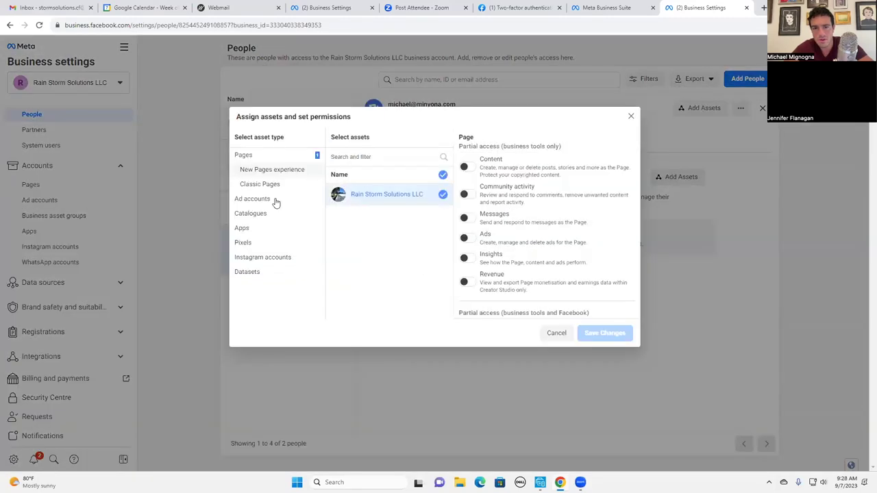
left_click(268, 198)
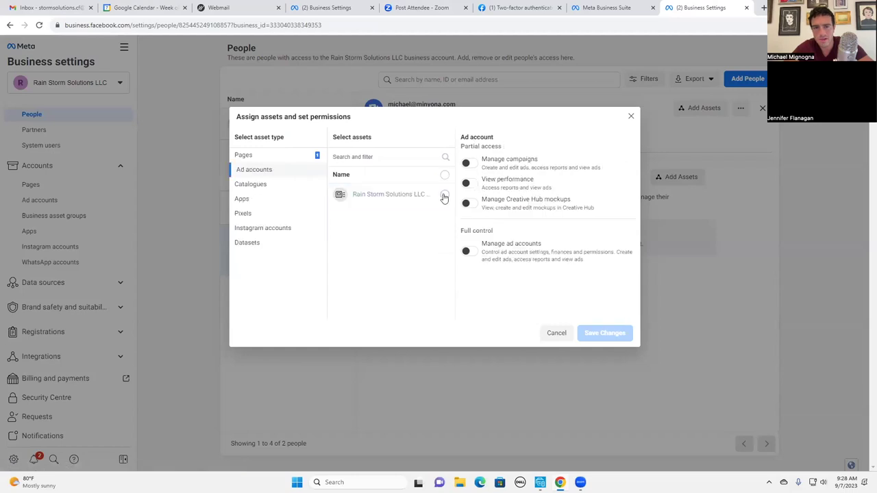
left_click(443, 195)
left_click(273, 155)
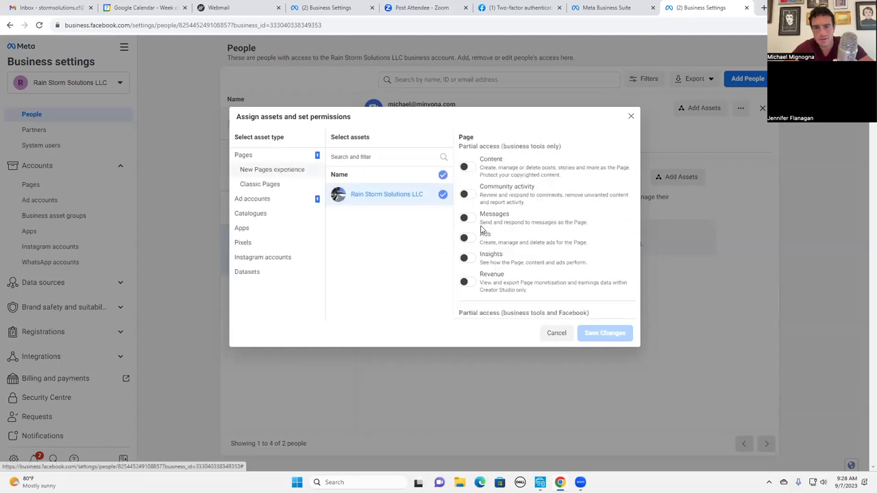
scroll(474, 295, "down", 3)
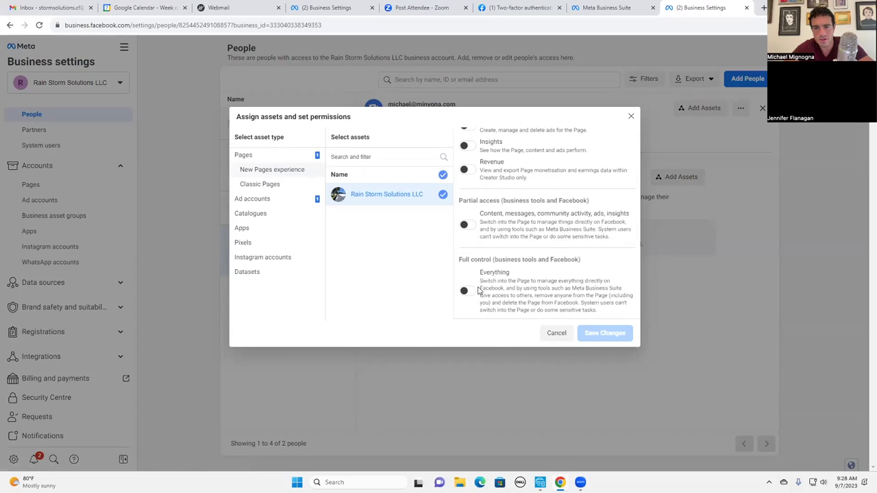
left_click(468, 291)
left_click(468, 170)
Give the same invitee full control of the ad account (Manage ad accounts) and the Rain Storm Solutions LLC pixel (Manage pixels)
left_click(261, 199)
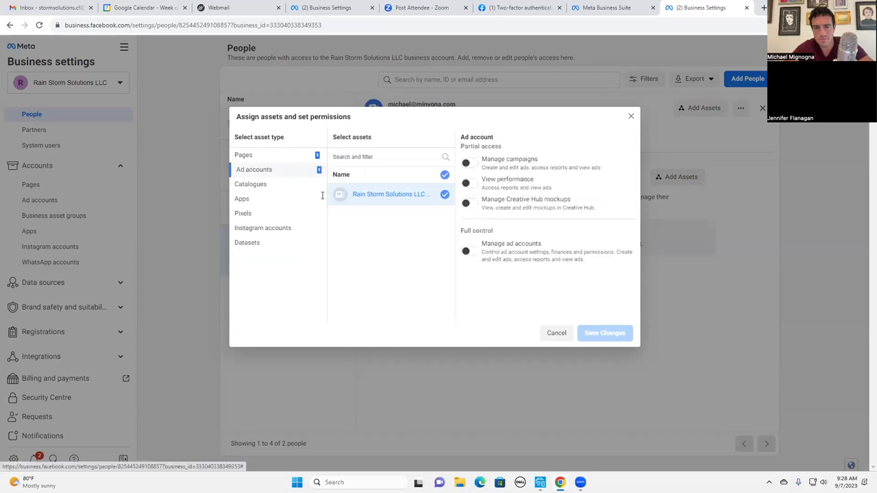
left_click(468, 251)
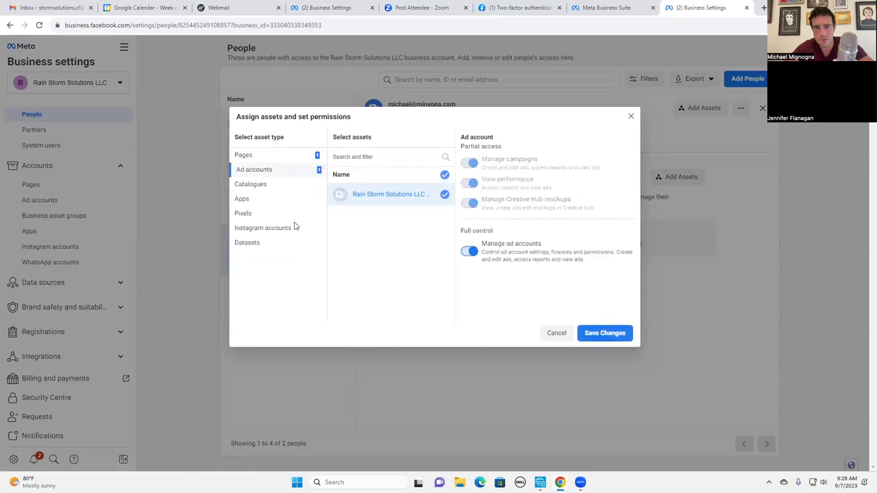
left_click(260, 214)
left_click(445, 194)
left_click(469, 222)
Select the Instagram account for this invitee and enable Insights, Ads, Community activity, Messages and Content
left_click(278, 228)
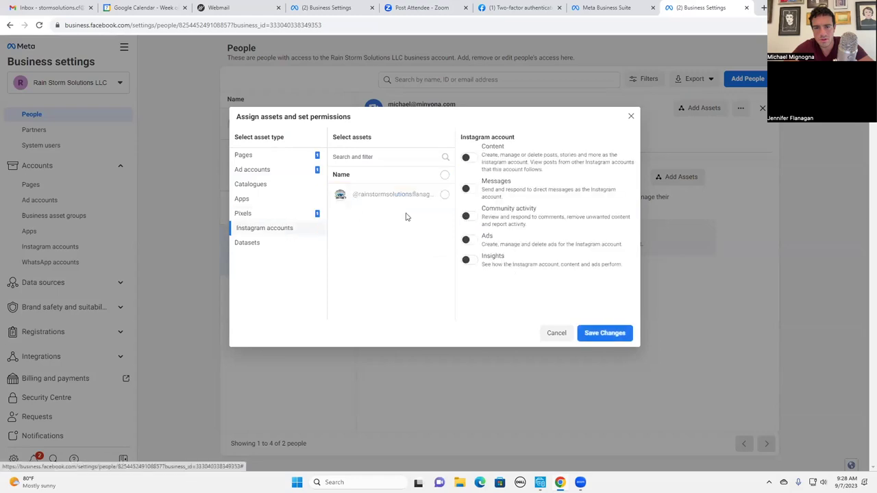
left_click(445, 196)
left_click(469, 260)
left_click(469, 239)
left_click(469, 217)
left_click(469, 190)
left_click(470, 158)
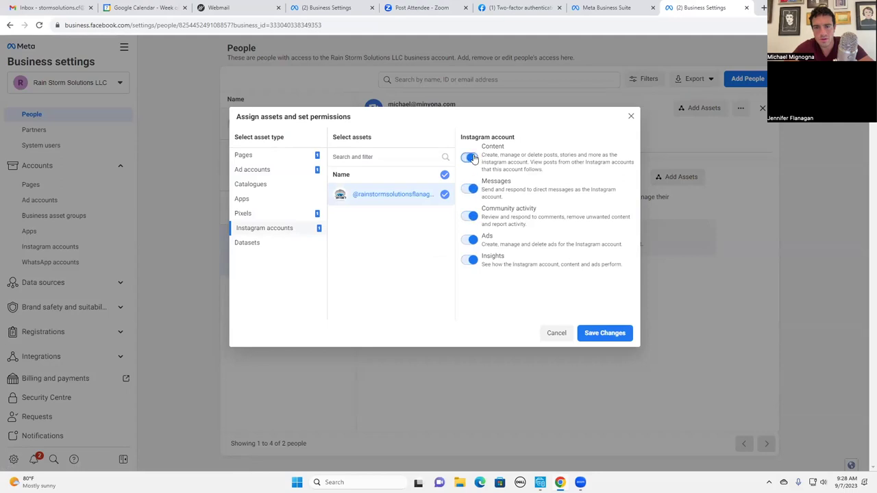
Check the Datasets asset type and save the asset assignments for this invitee
left_click(255, 244)
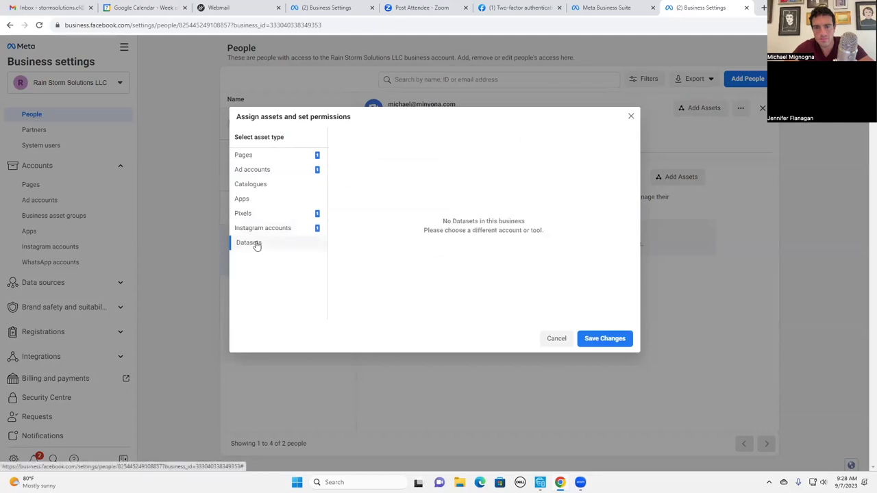
left_click(602, 339)
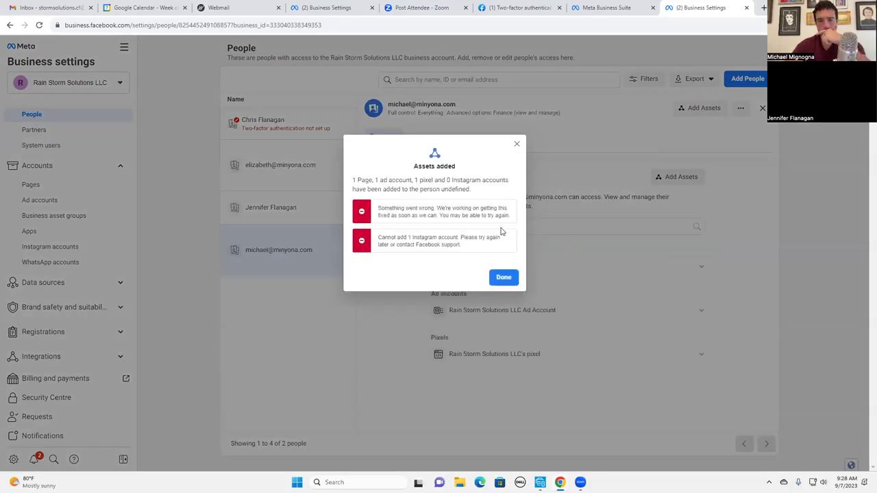
left_click(505, 278)
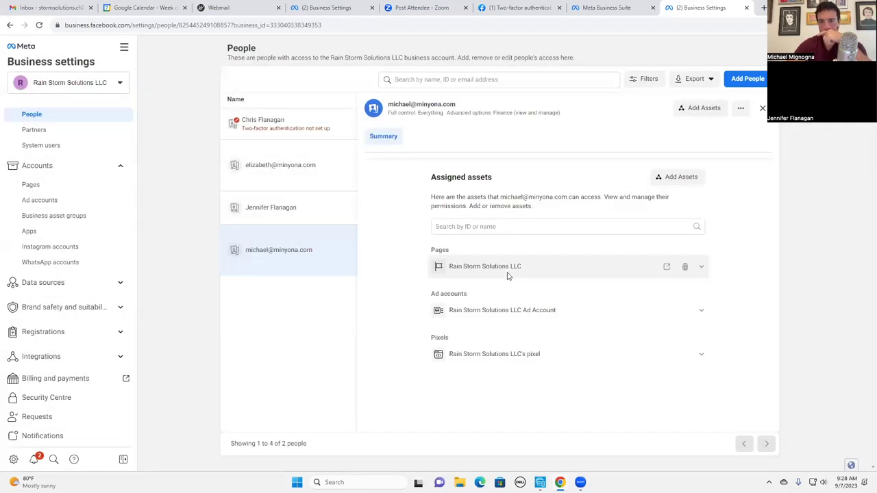
Reload the Business settings page and open the business's Instagram accounts
left_click(344, 25)
key("Return")
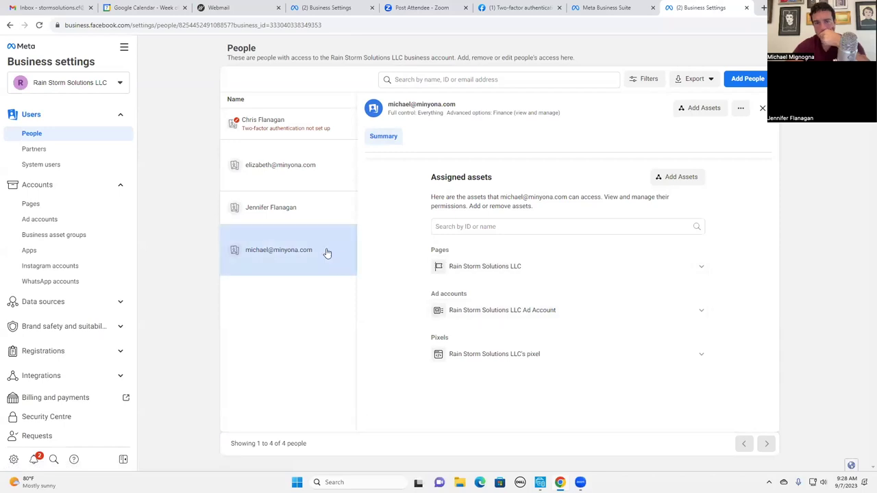
left_click(55, 268)
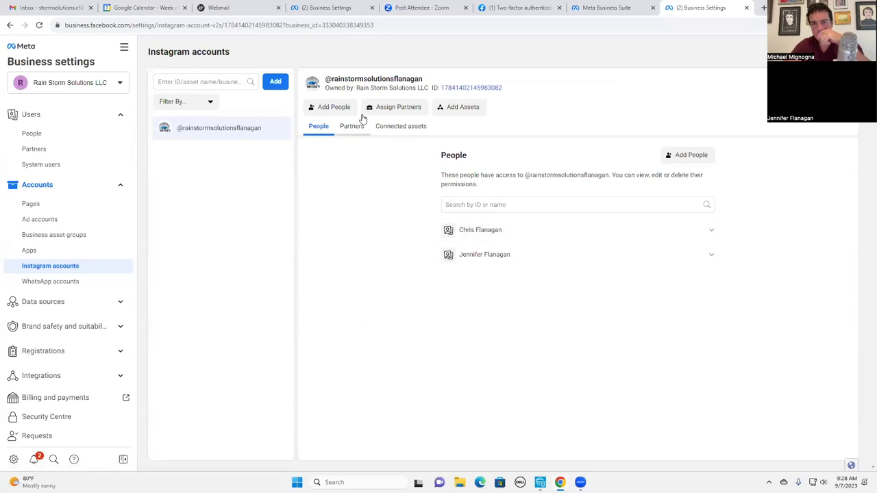
Try to add both email invitees to the Instagram account with Insights, Ads, Community activity, Messages and Content access
left_click(342, 107)
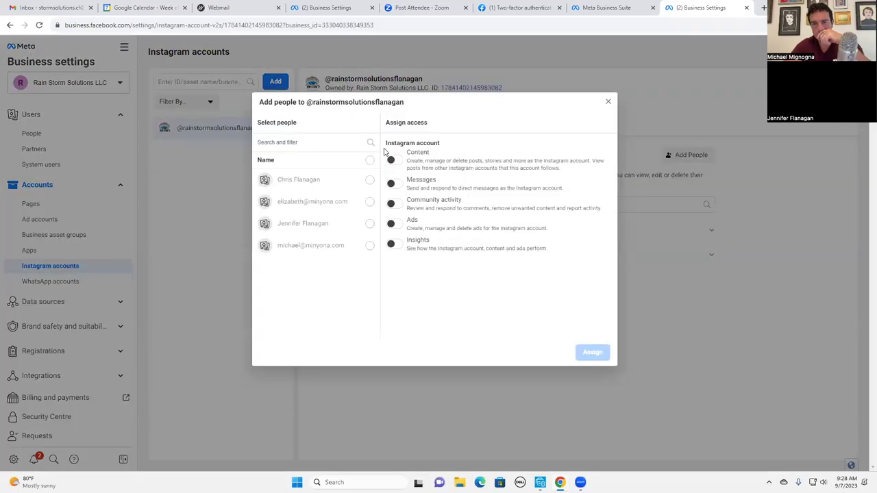
left_click(369, 247)
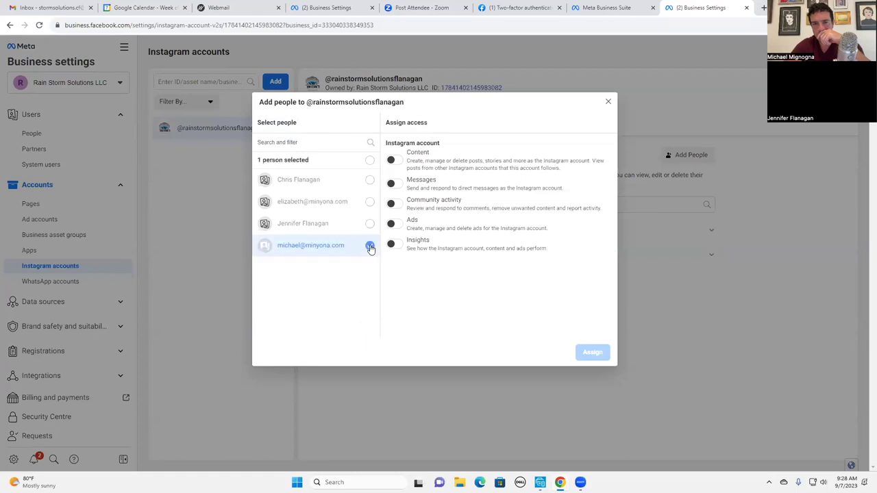
left_click(369, 202)
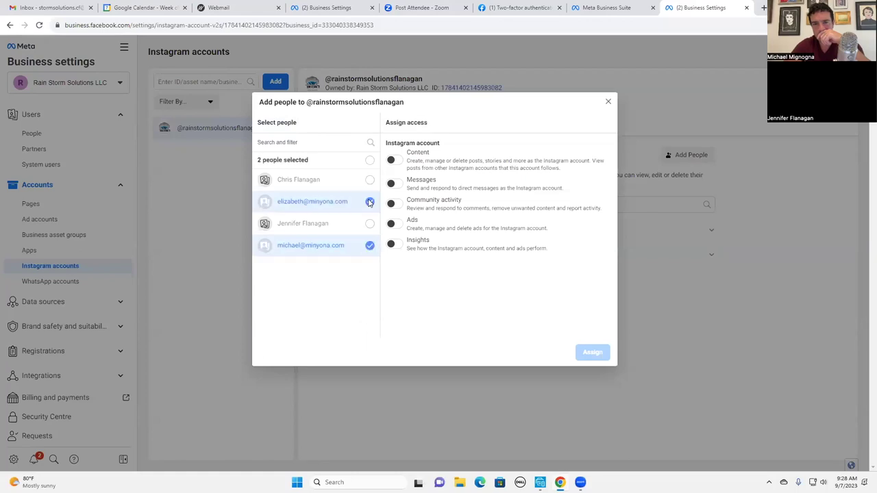
left_click(393, 245)
left_click(395, 224)
left_click(395, 203)
left_click(395, 183)
left_click(392, 160)
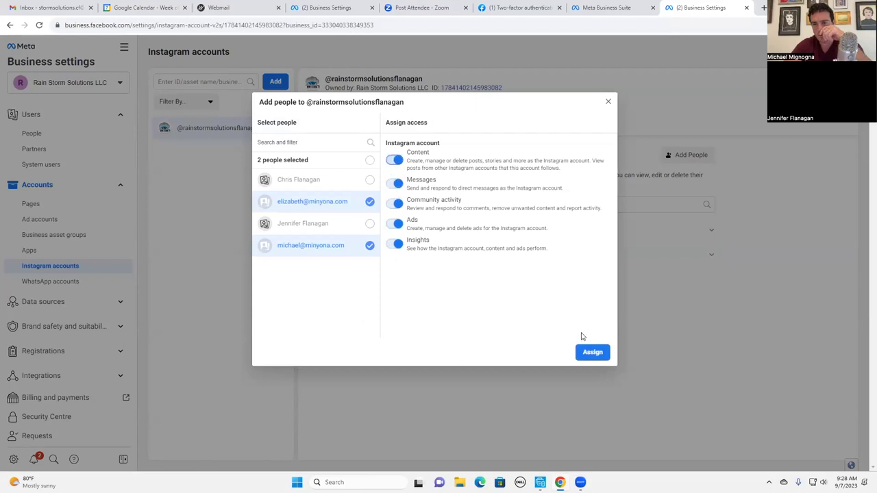
left_click(592, 351)
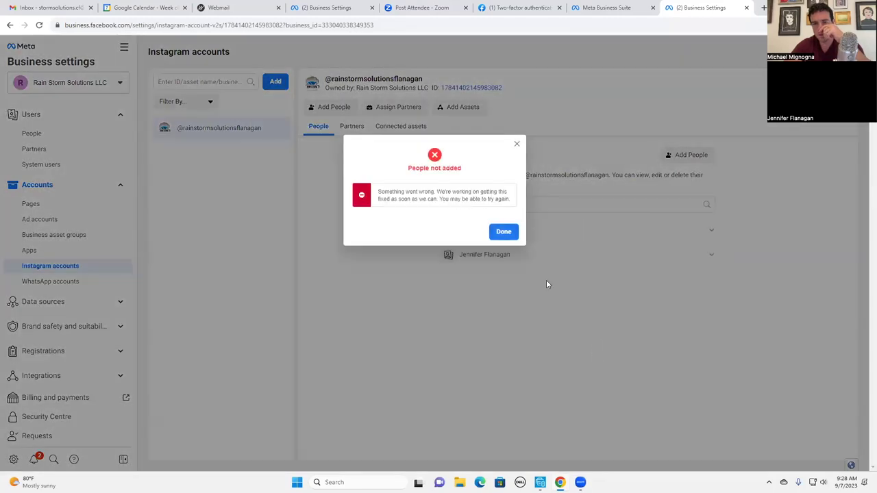
left_click(504, 232)
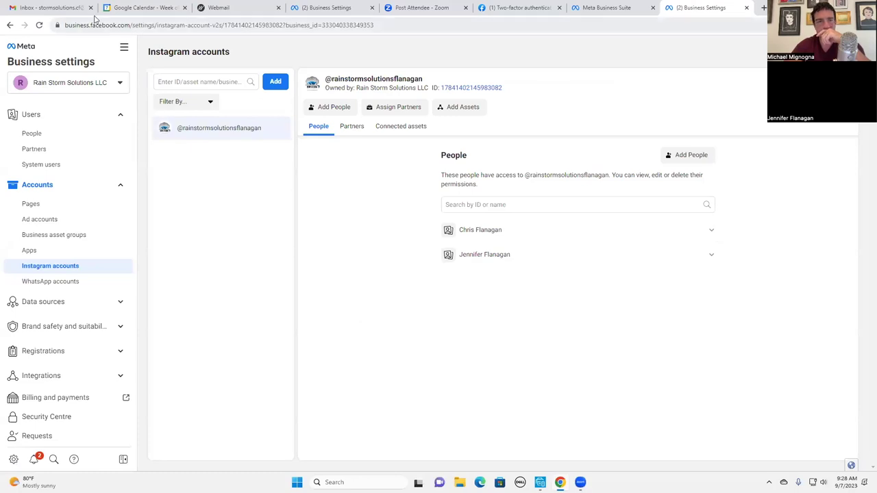
Check the Gmail inbox and the Business Suite People list, and return to the Instagram account in Business settings
left_click(54, 8)
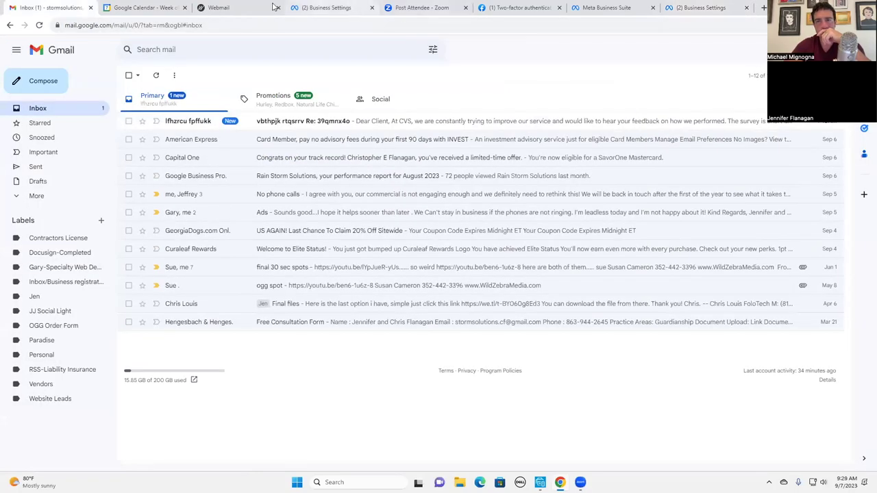
left_click(603, 12)
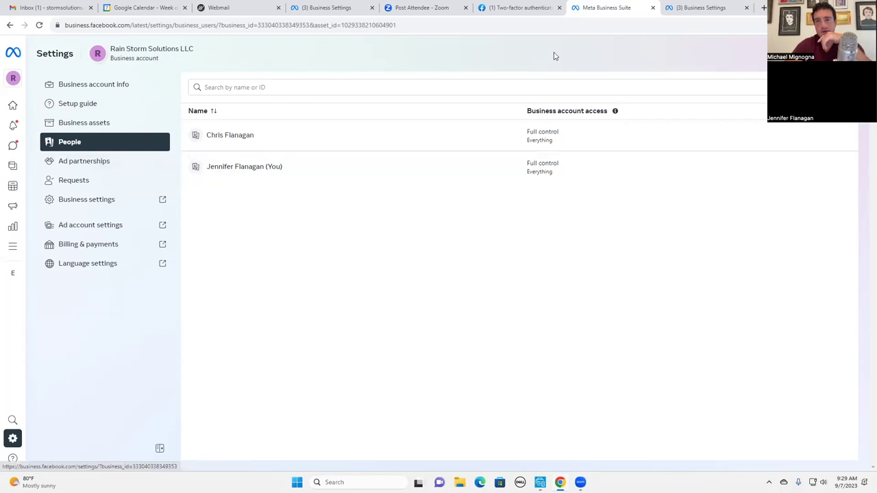
left_click(689, 8)
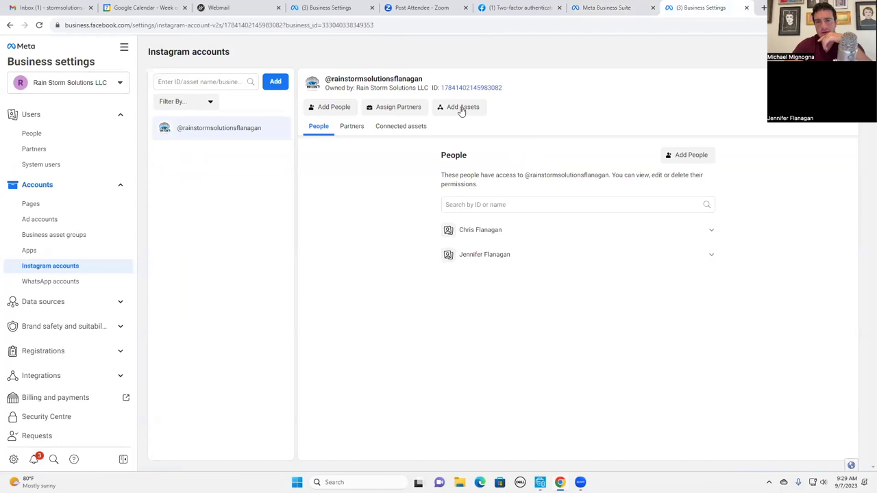
Add only the last-listed person to the Instagram account with Insights, Ads, Community activity, Messages and Content access
left_click(333, 107)
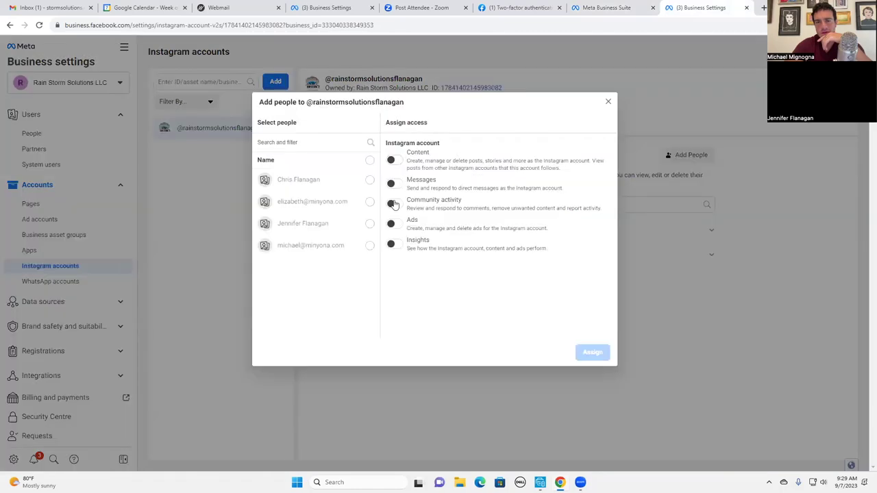
left_click(369, 245)
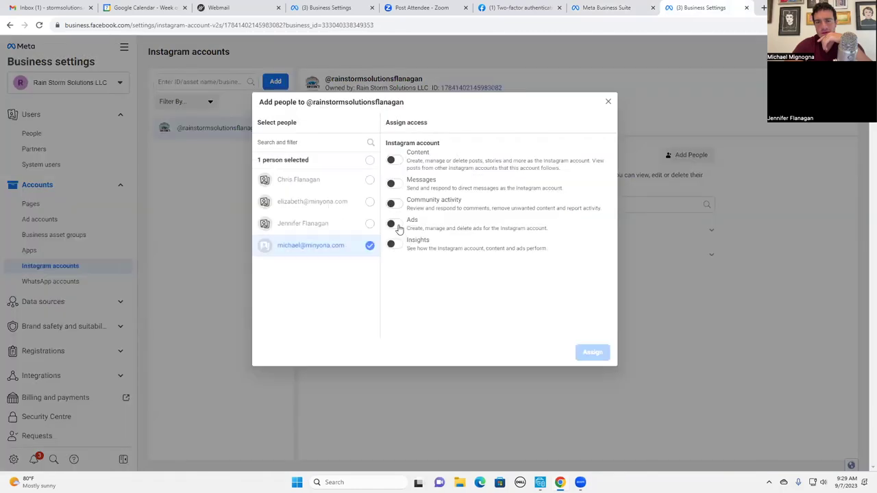
left_click(397, 245)
left_click(397, 224)
left_click(397, 202)
left_click(396, 184)
left_click(395, 161)
left_click(600, 352)
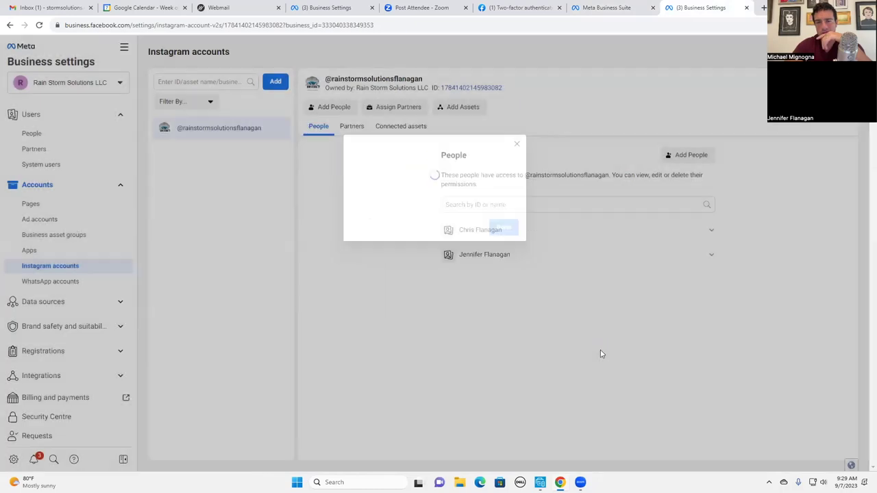
left_click(502, 231)
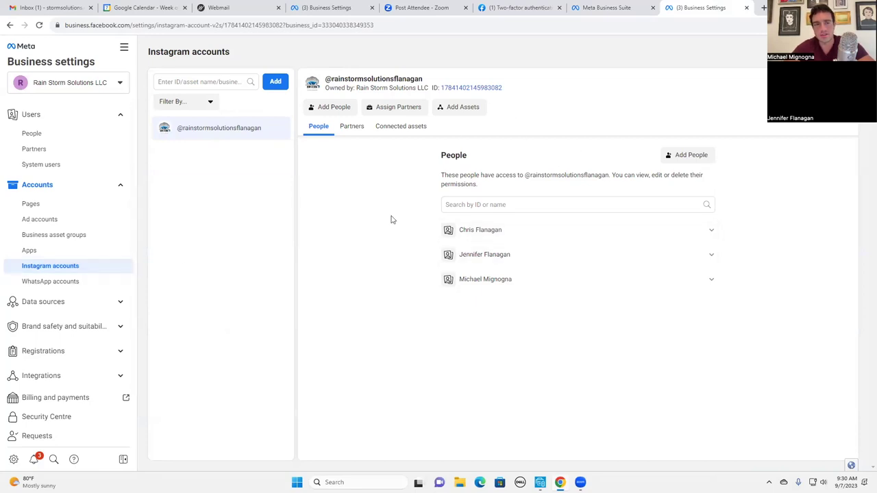
scroll(99, 288, "down", 2)
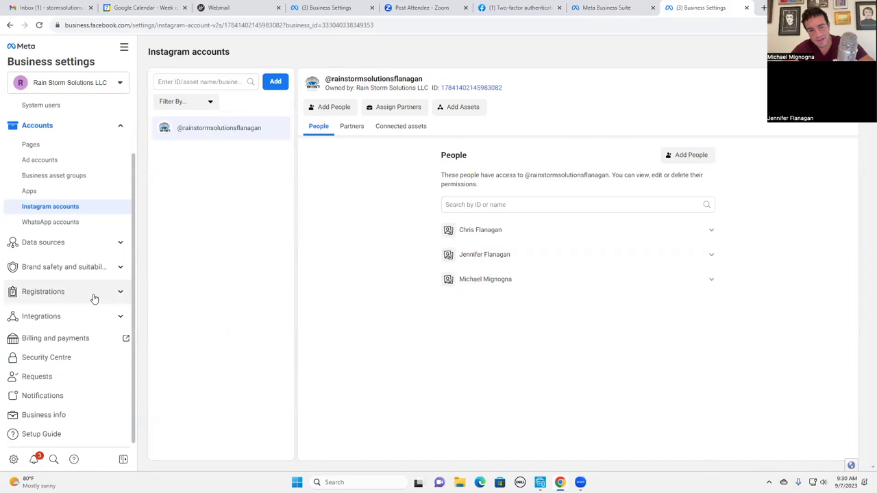
scroll(94, 298, "up", 2)
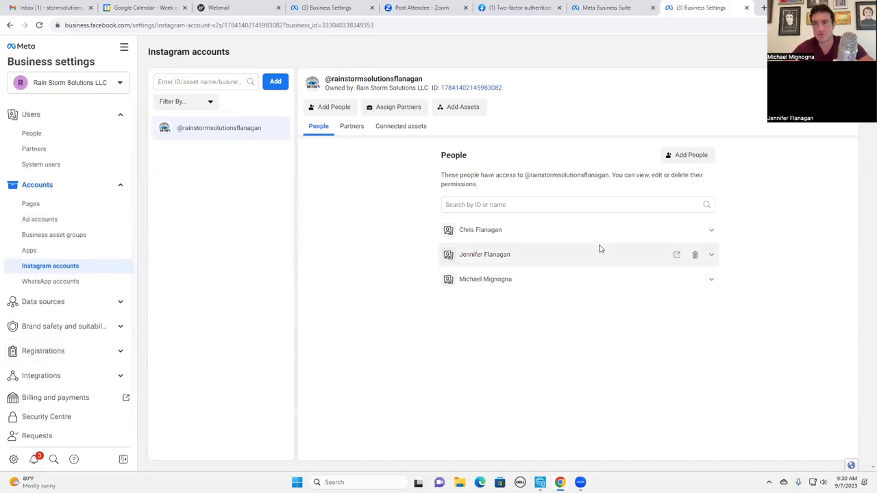